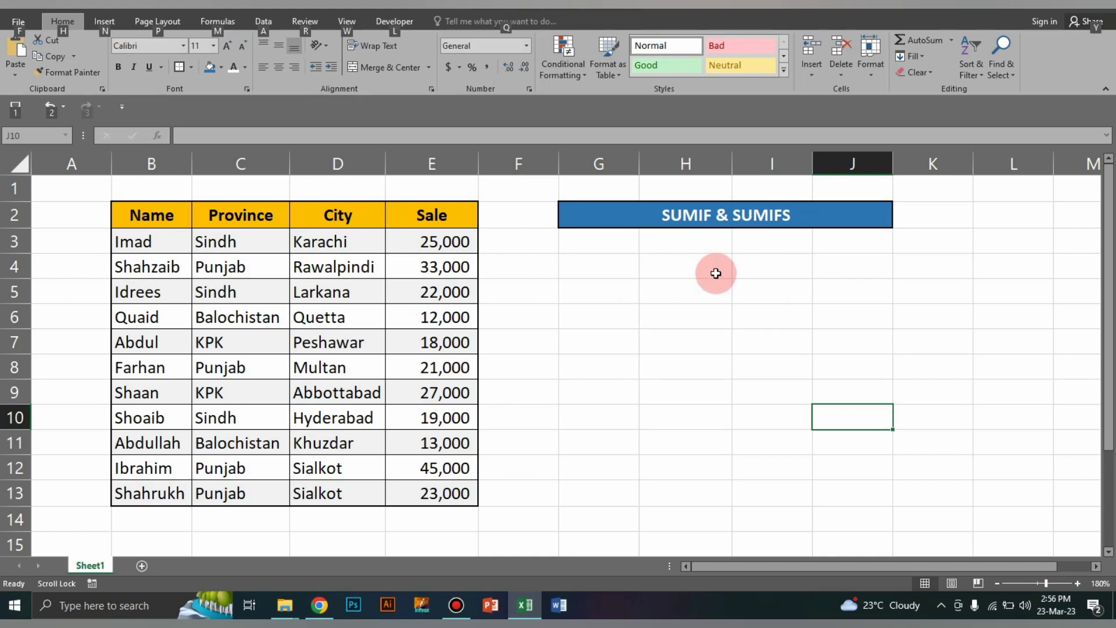
Review the Name, Province, City and Sale columns of the sales table
click(157, 216)
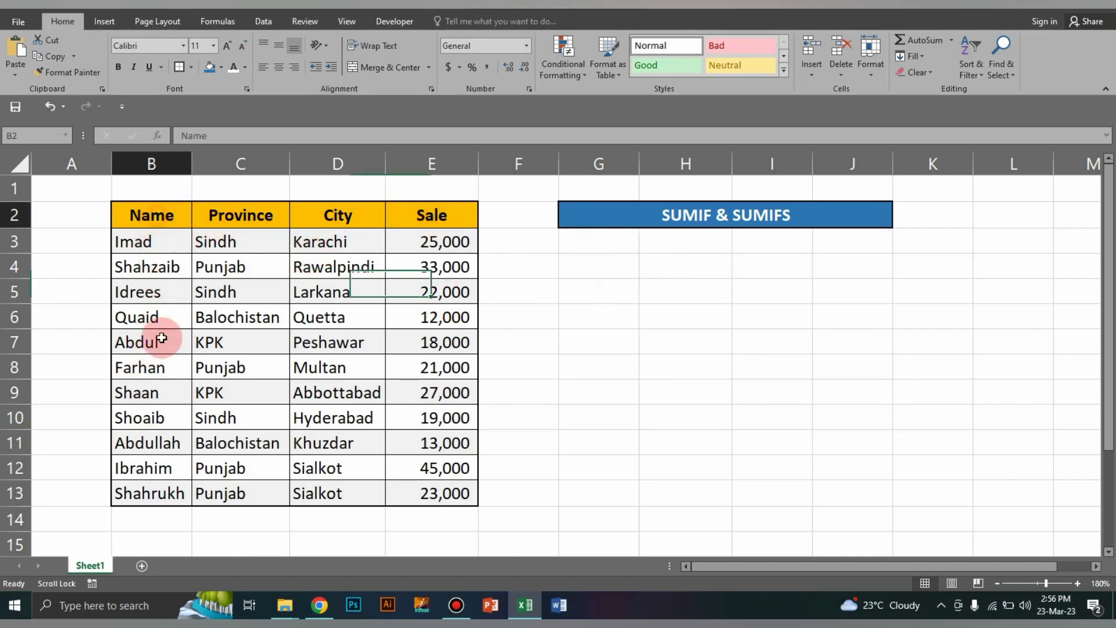
drag(262, 219, 263, 491)
drag(356, 219, 351, 487)
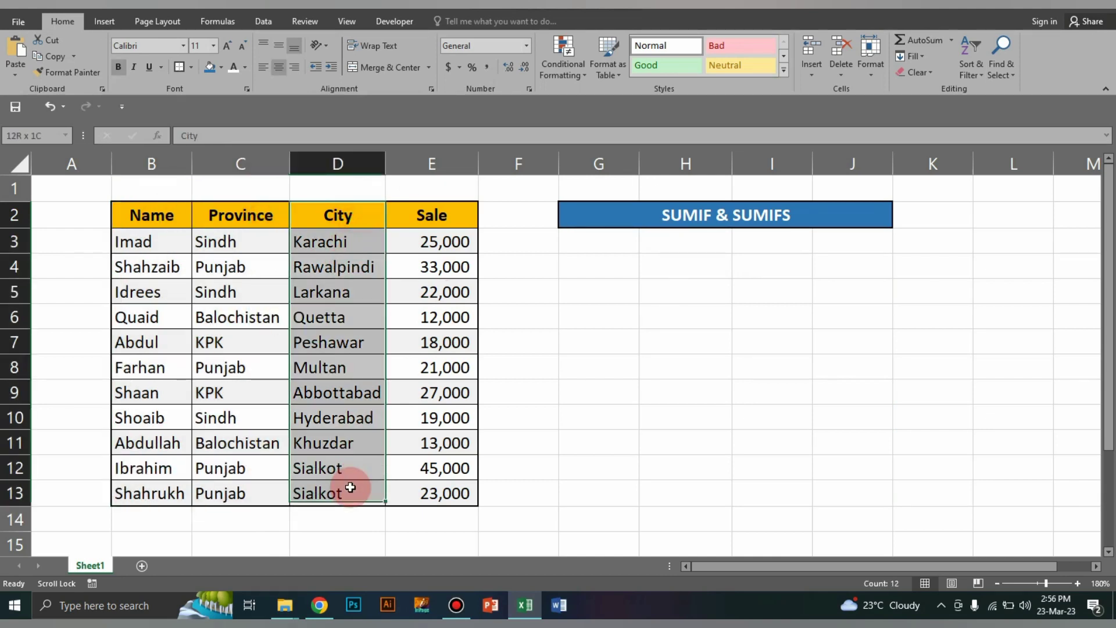
drag(441, 217, 453, 491)
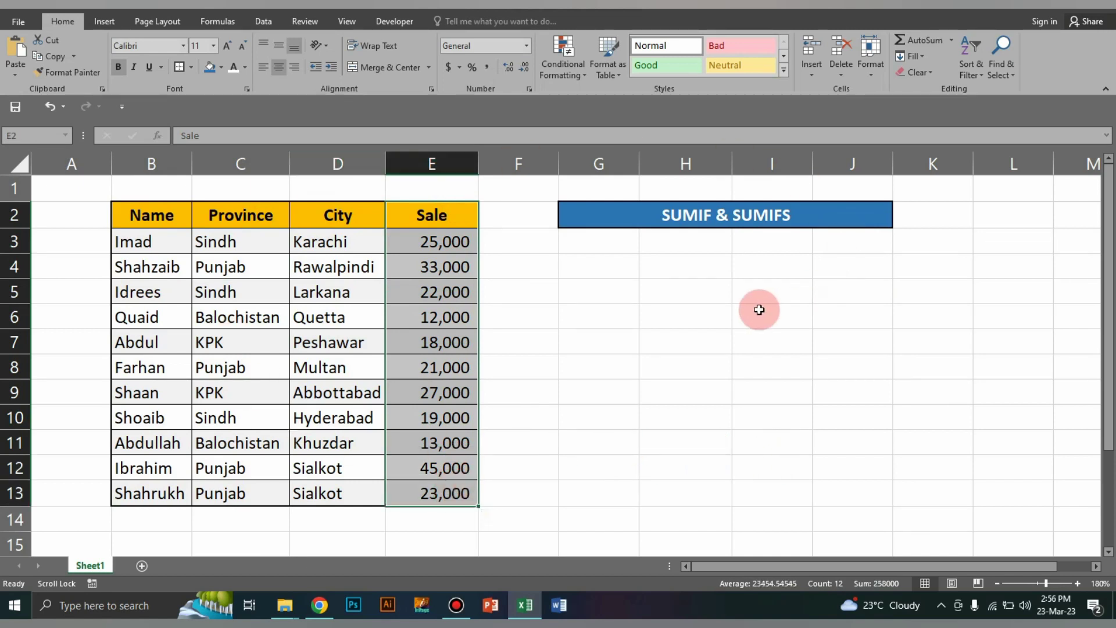
Enter =SUMIF(C3:C13,G4,E3:E13) in H4 to total the sales of the province given in G4
click(710, 268)
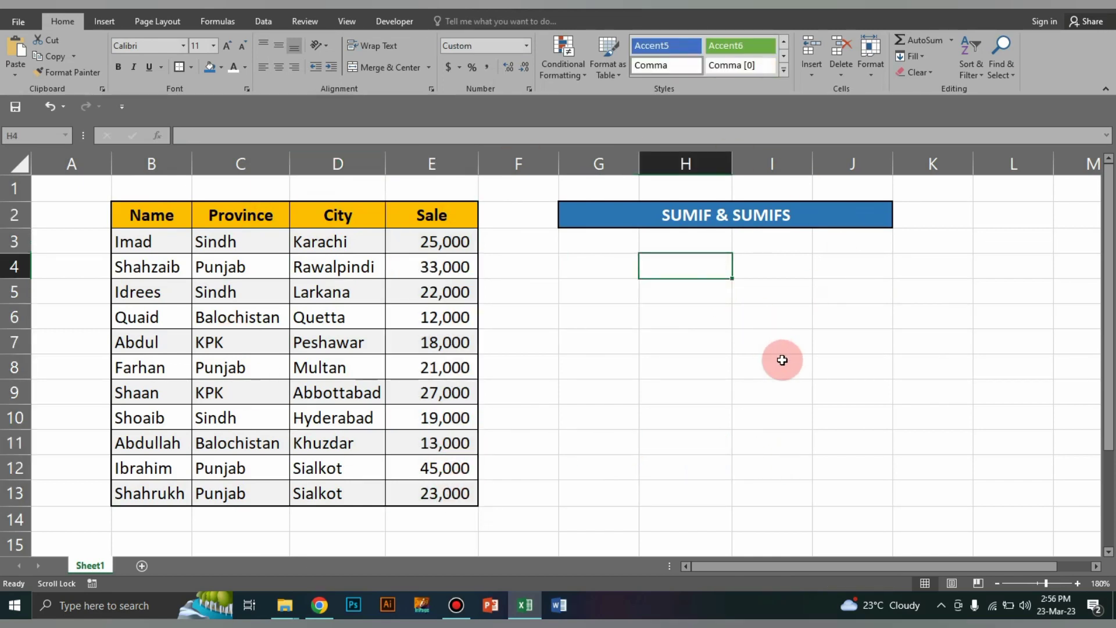
text(=sum)
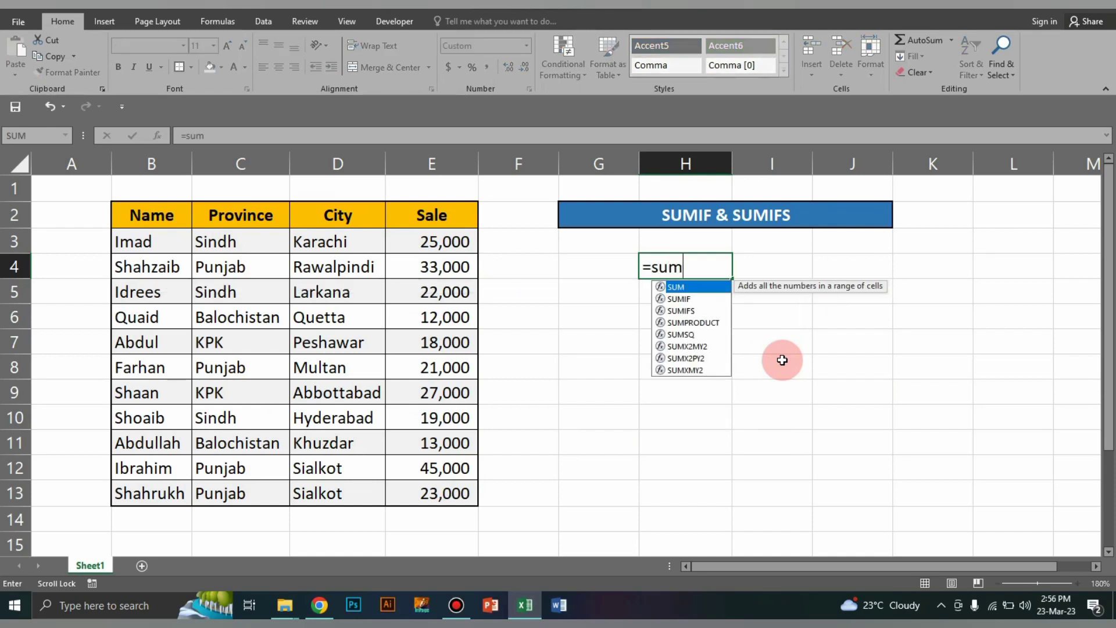
text(if()
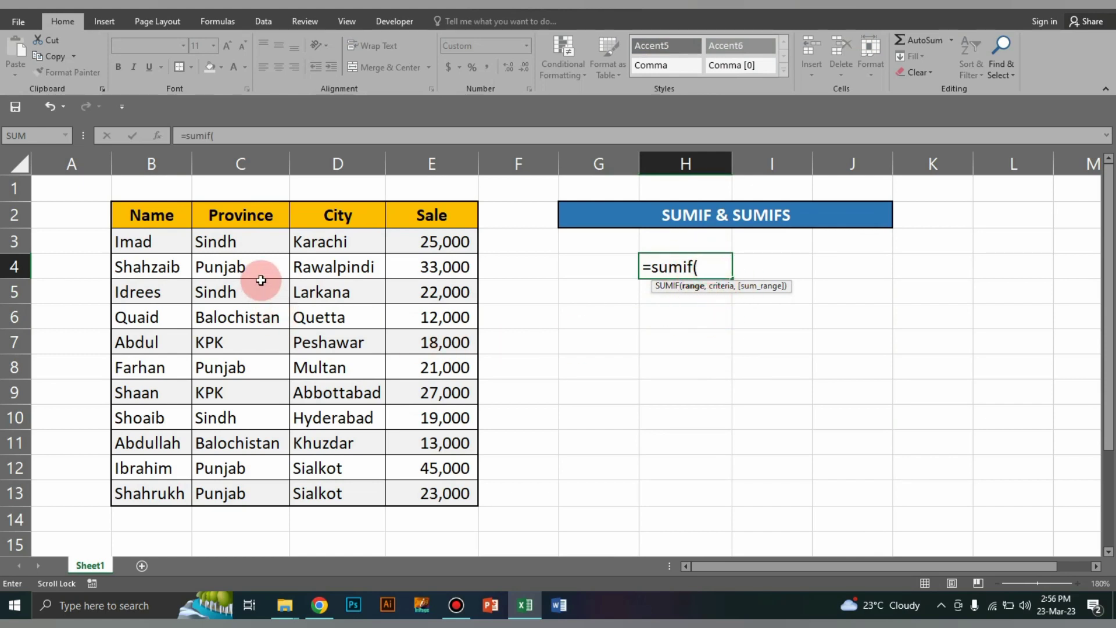
drag(238, 239, 242, 489)
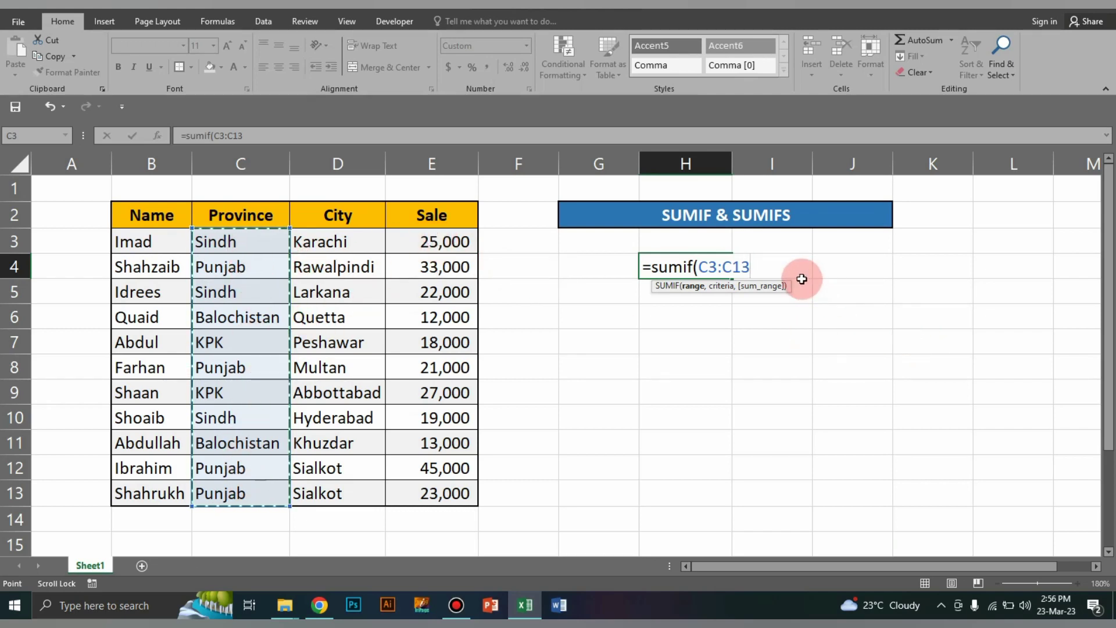
text(,)
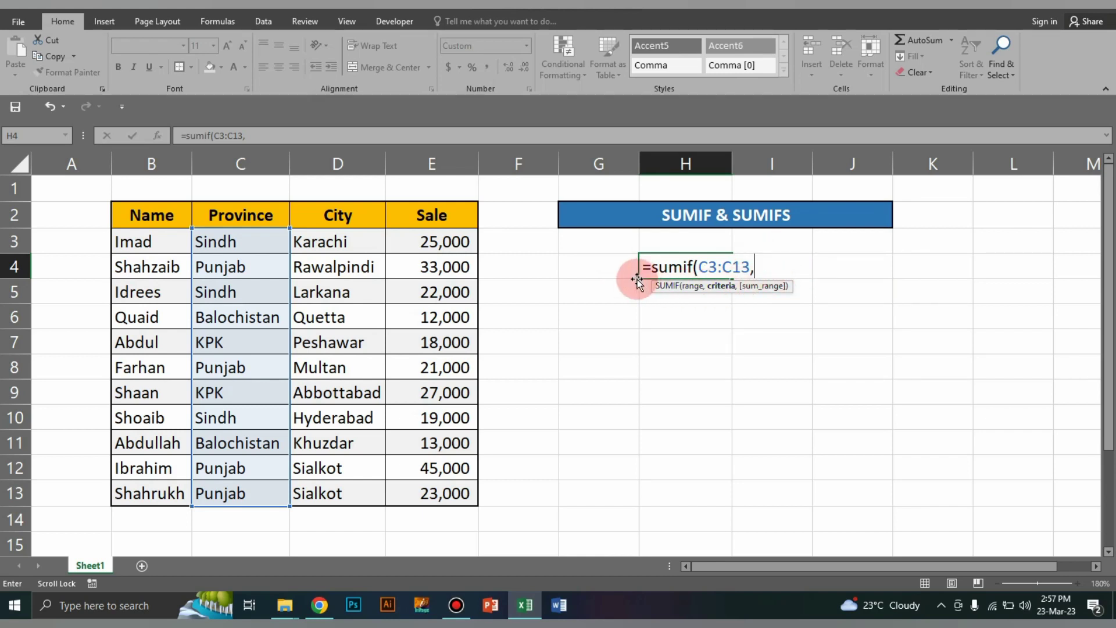
click(603, 266)
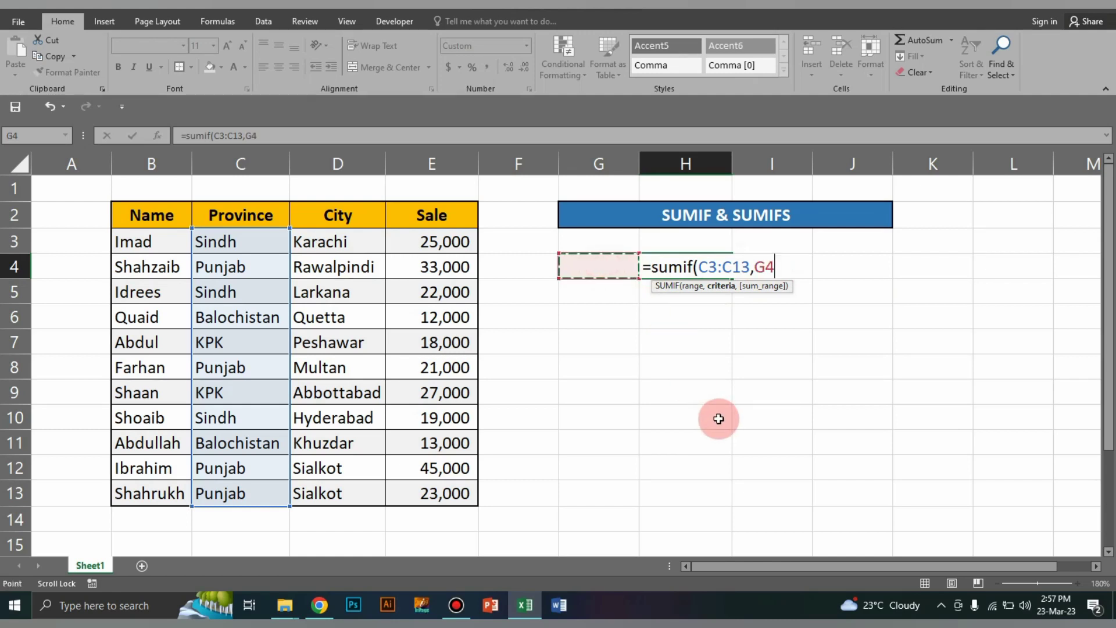
text(,)
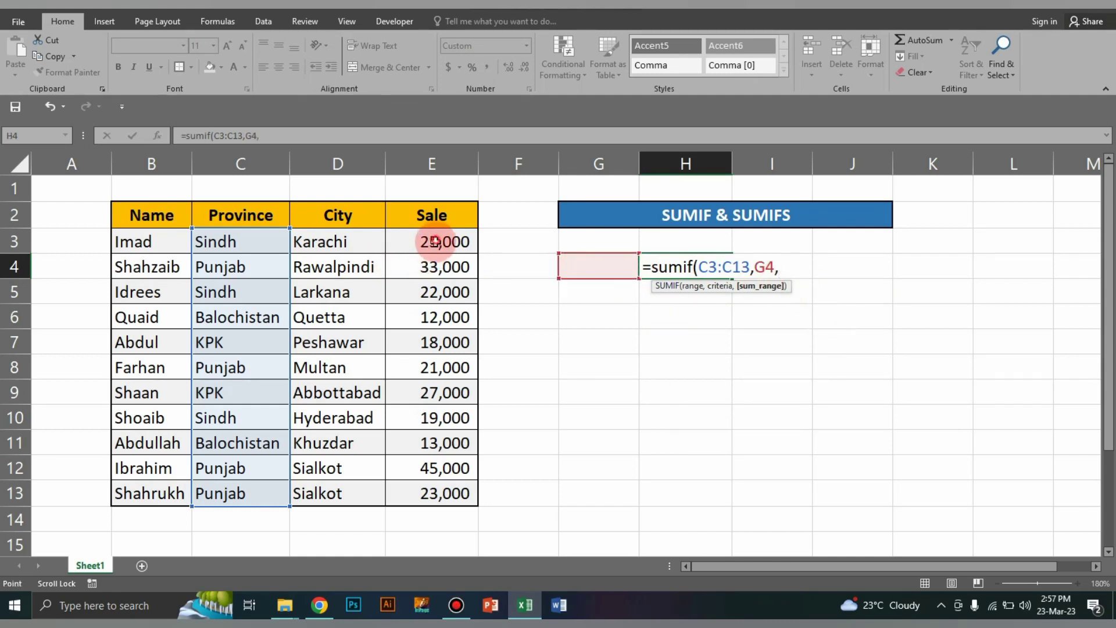
drag(436, 240, 437, 487)
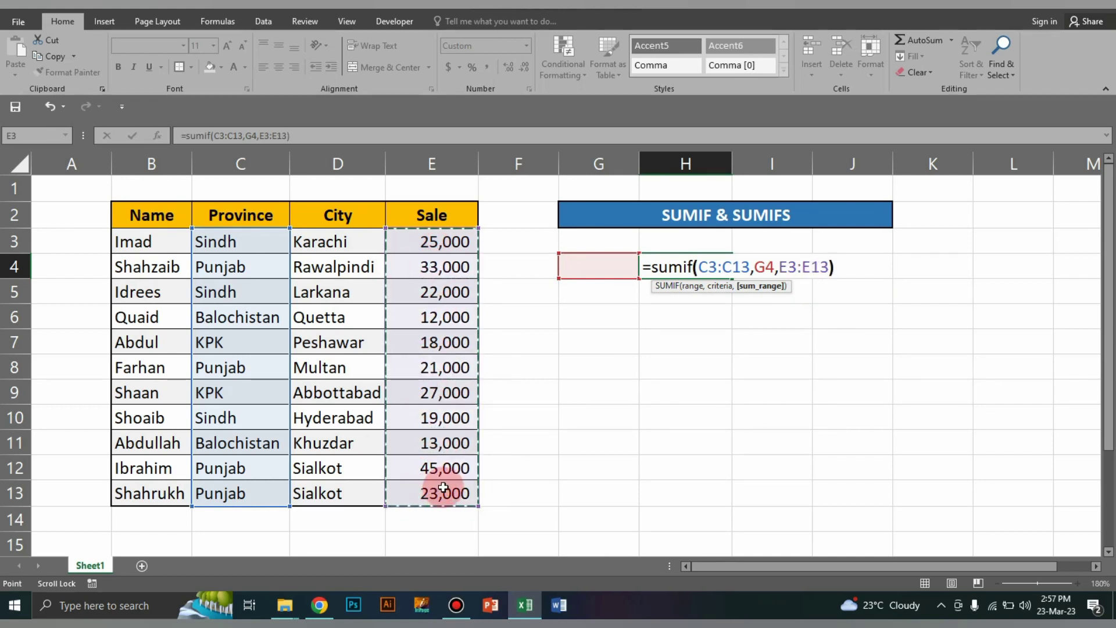
key(Return)
Enter Sindh as the province criterion in G4
click(603, 259)
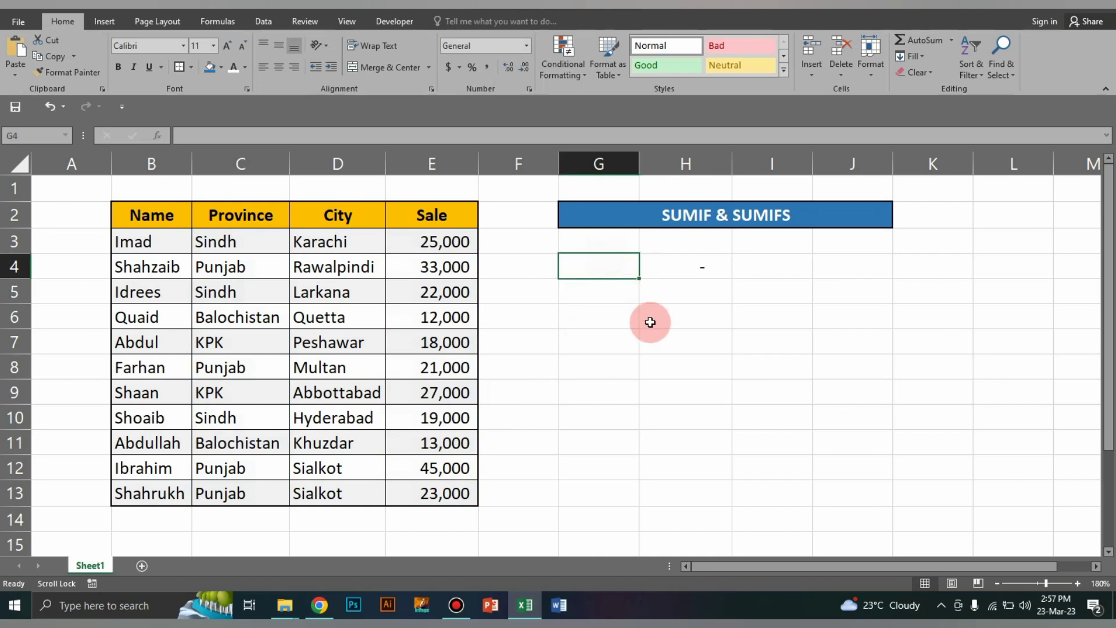
text(S)
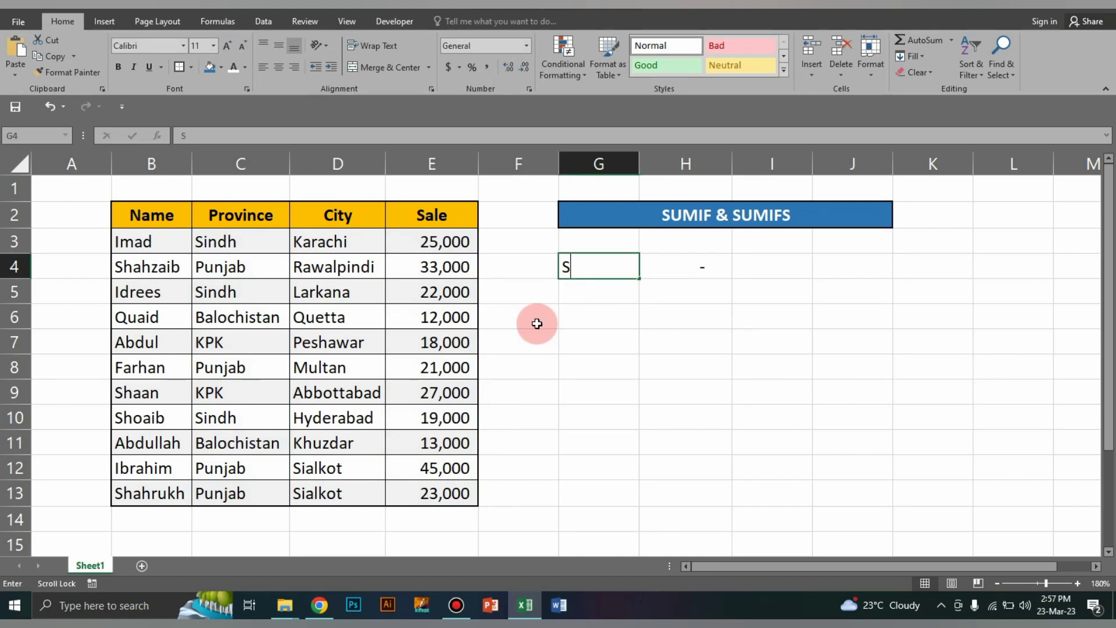
text(indh)
key(Return)
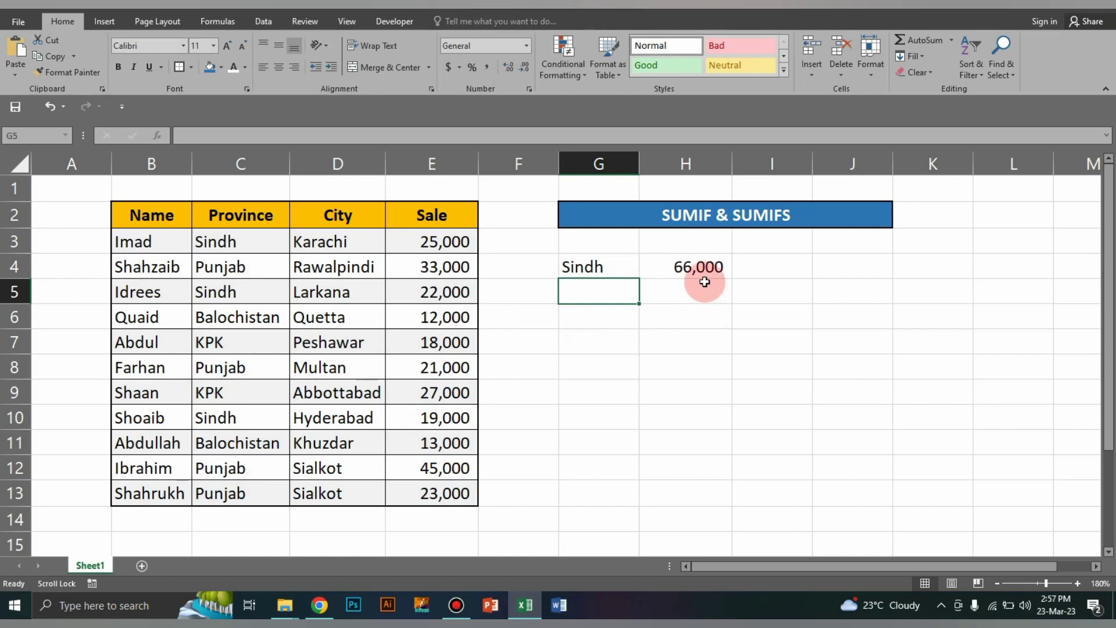
Select the Sale values of the Sindh rows, E3, E5 and E10, to check their sum against H4
drag(250, 240, 460, 239)
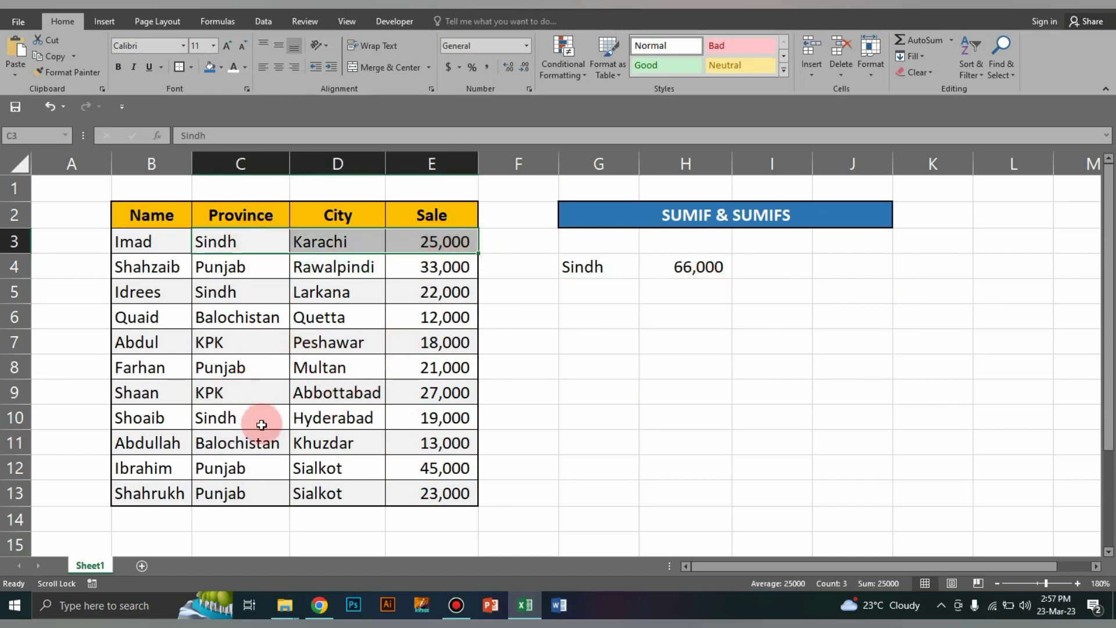
click(448, 242)
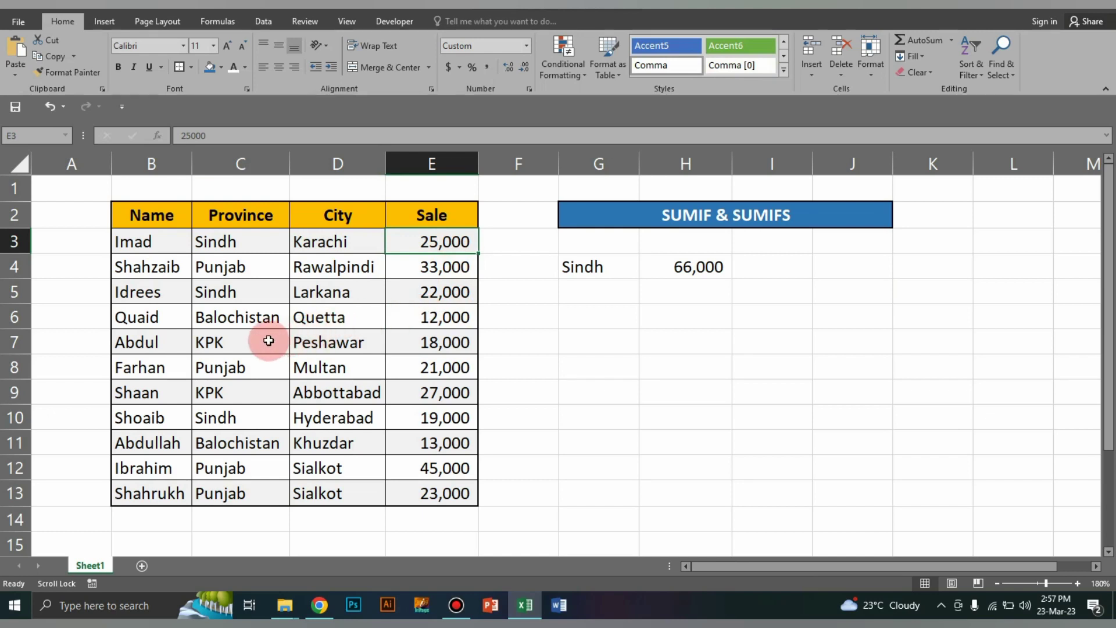
ctrl+click(444, 294)
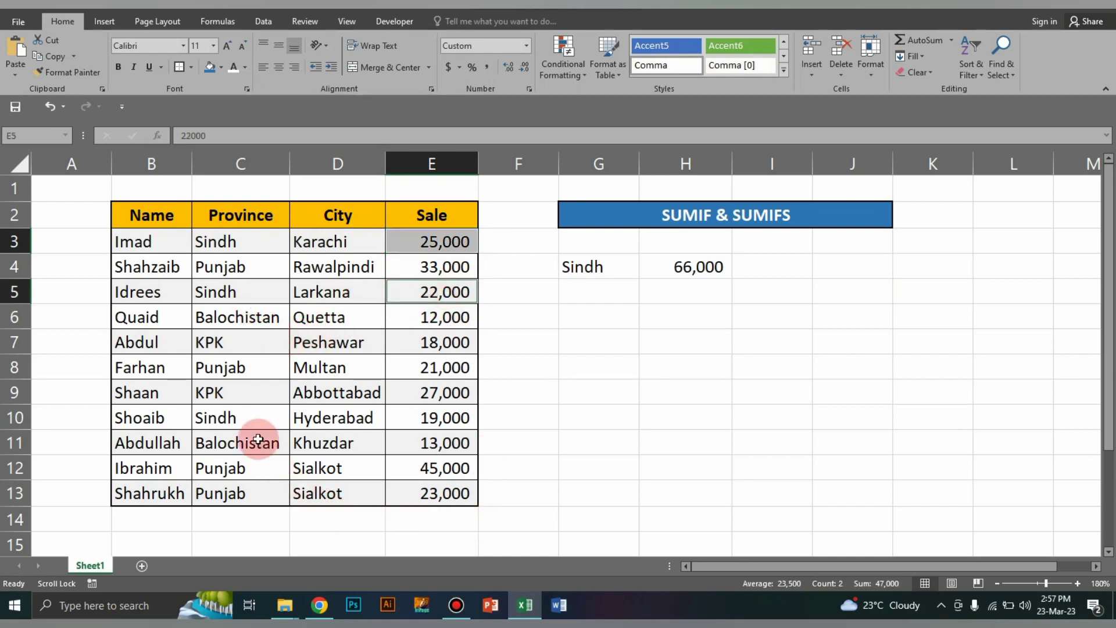
ctrl+click(446, 417)
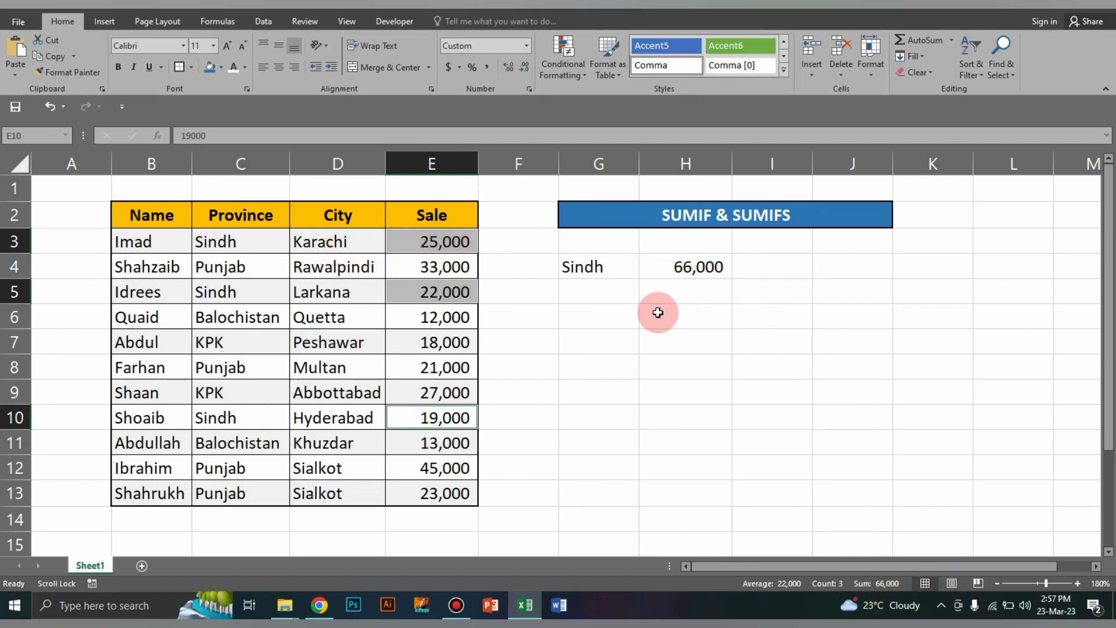
Change the province criterion in G4 to Punjab
click(604, 260)
text(Punja)
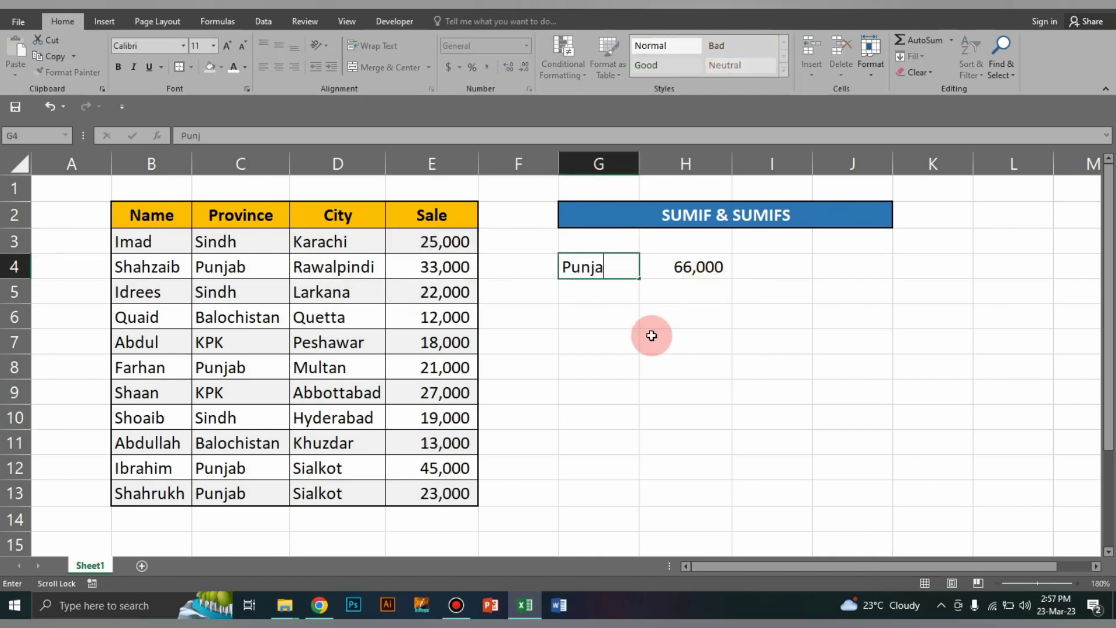
text(b)
key(Return)
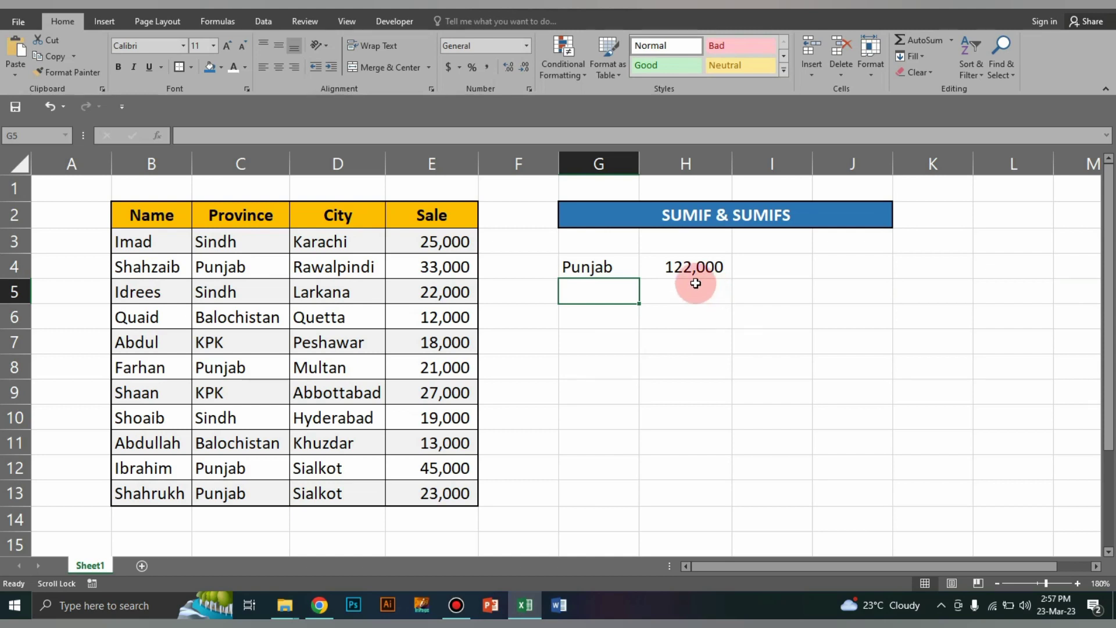
Select the Sale values of the Punjab rows, E4, E8 and E12:E13, to check their sum against H4
click(445, 266)
ctrl+click(445, 364)
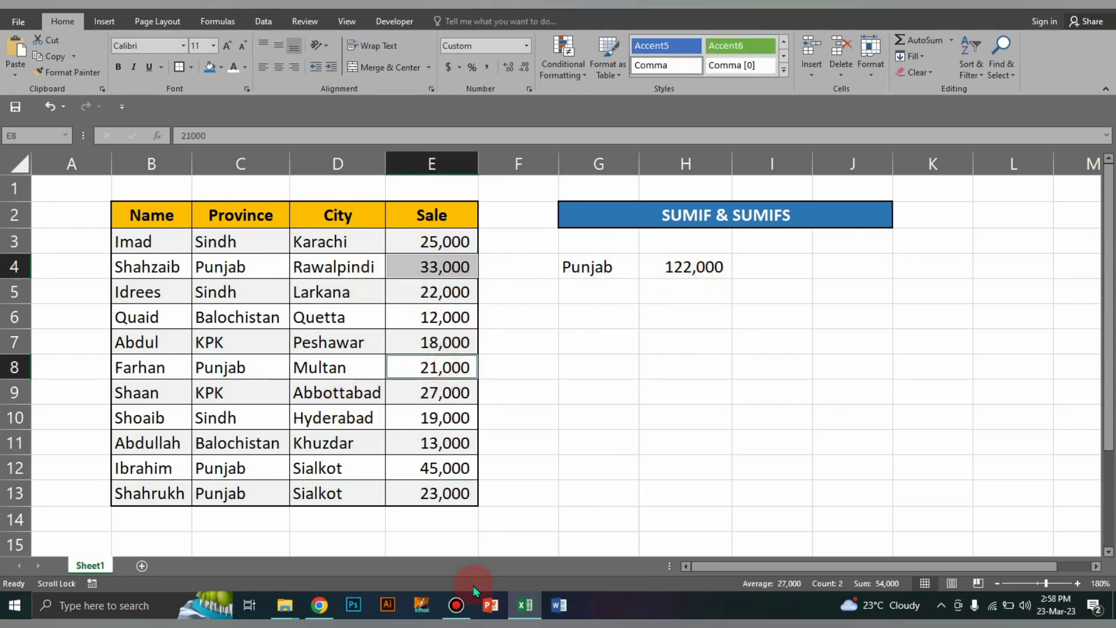
drag(456, 468, 458, 495)
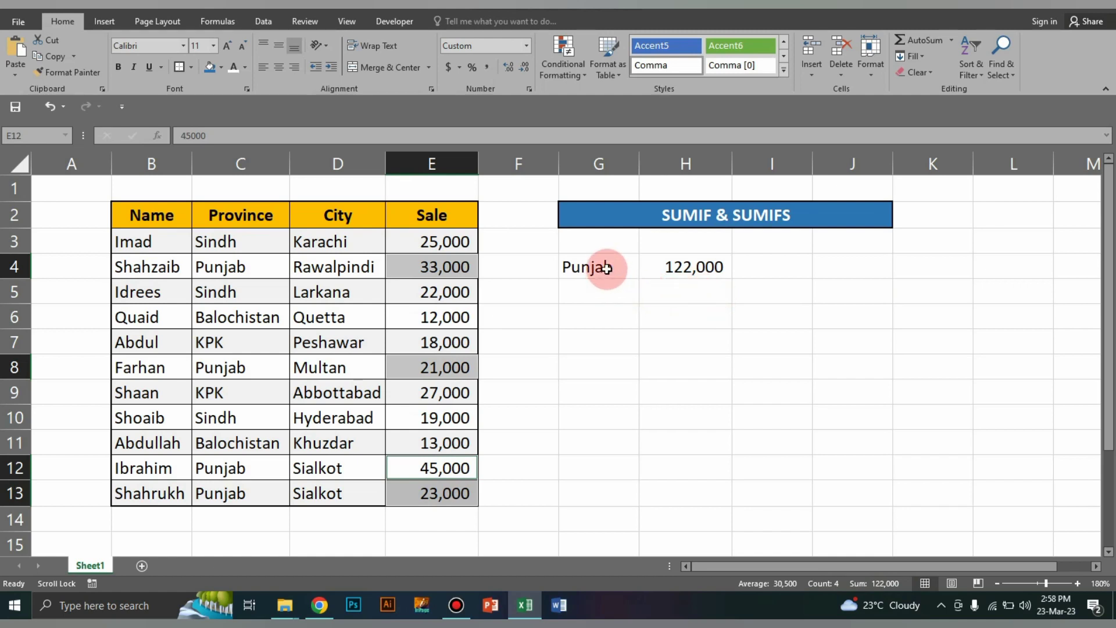
Change the criteria range of the SUMIF formula in H4 to the City cells D3:D13
click(695, 267)
double_click(695, 267)
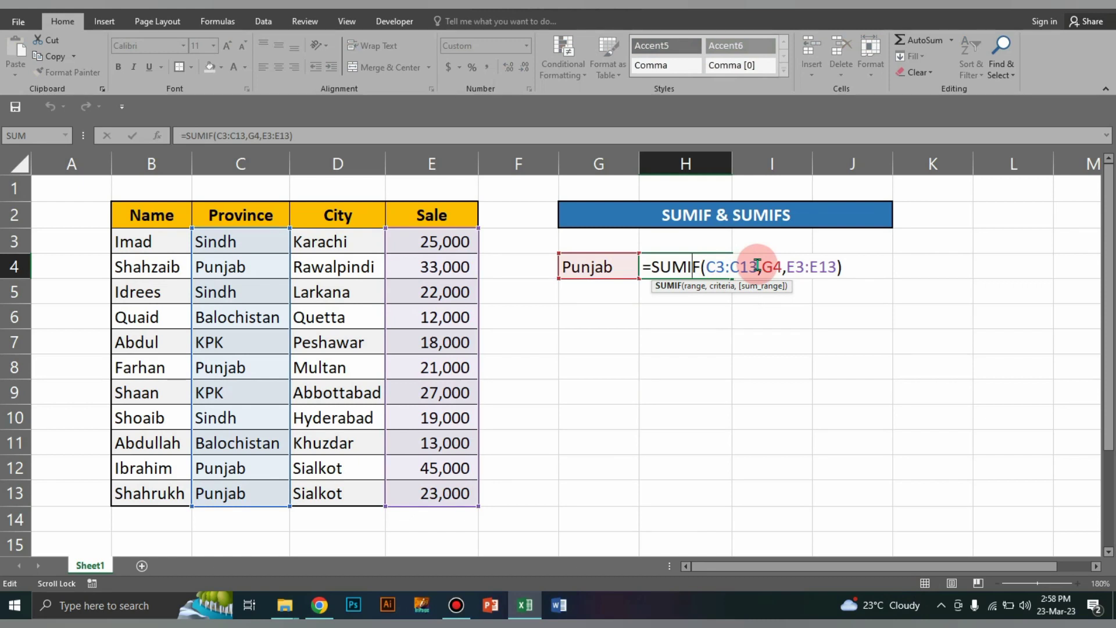
drag(757, 265, 706, 267)
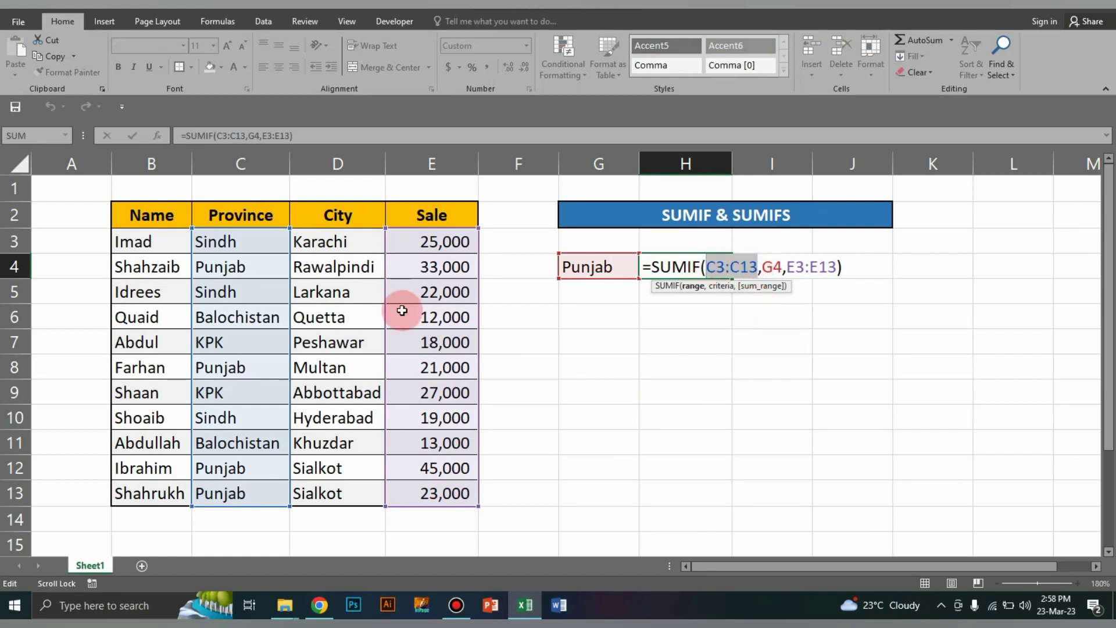
drag(349, 241, 351, 492)
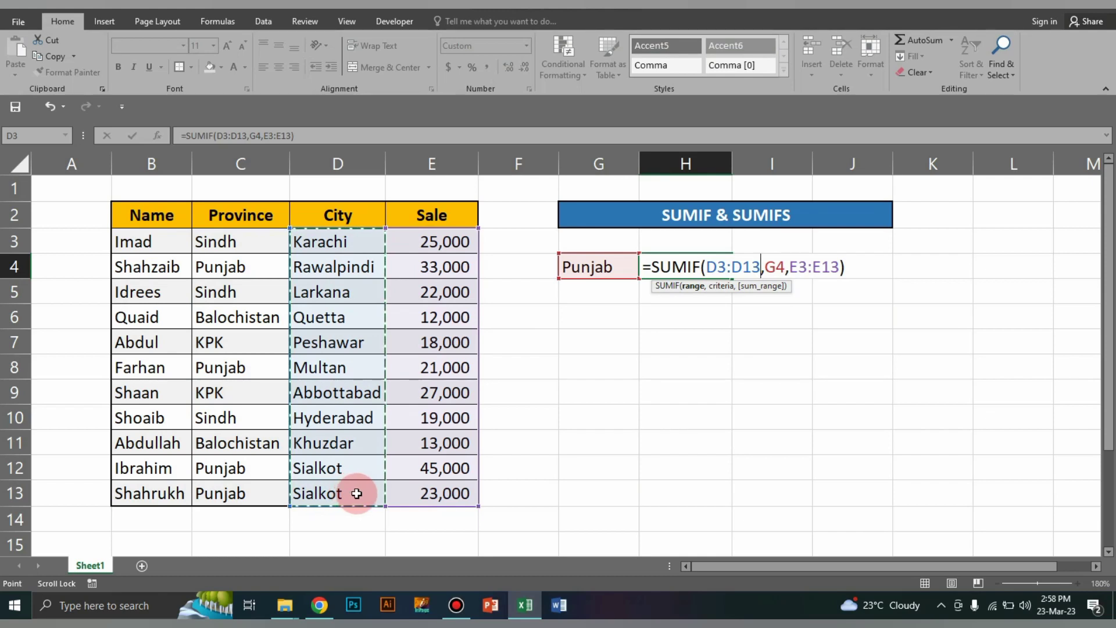
key(Return)
Replace the criterion in G4 with the city Karachi
click(593, 268)
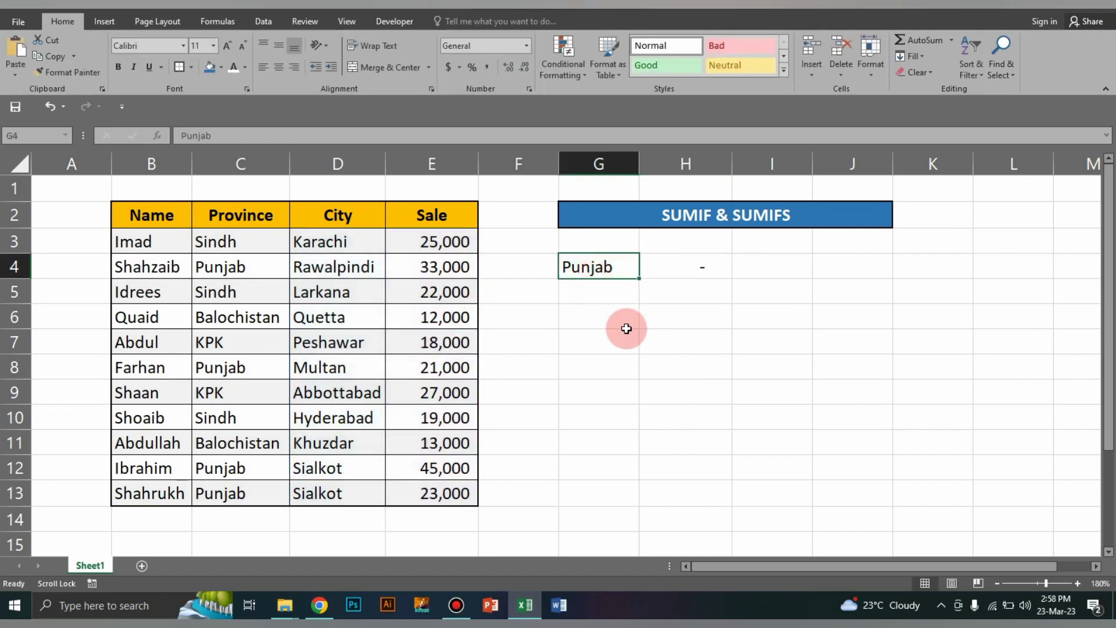
key(BackSpace)
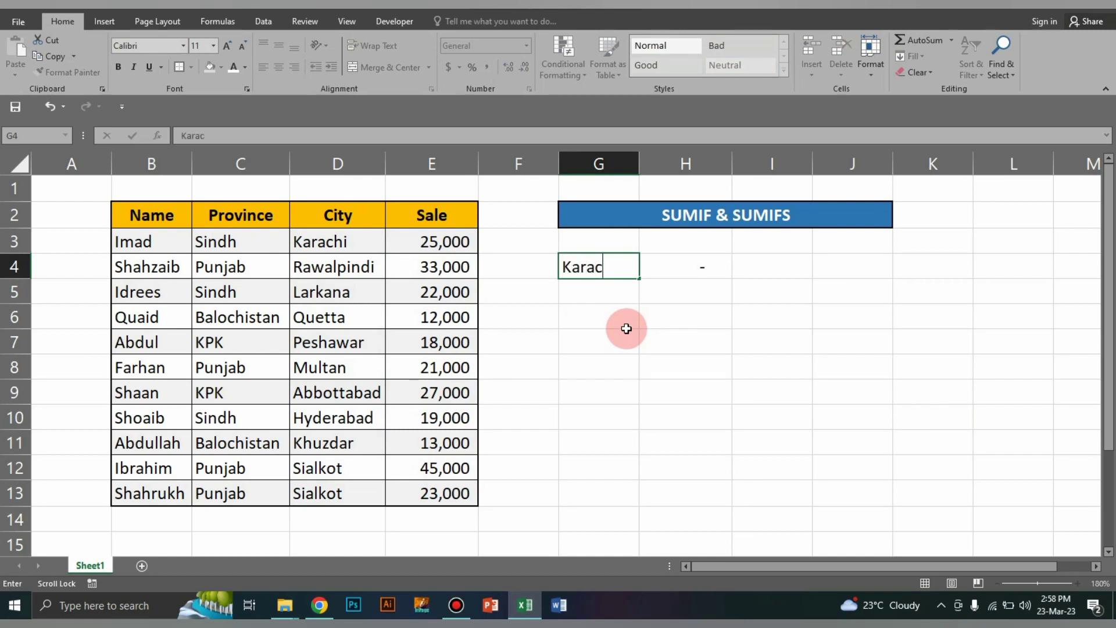
key(Return)
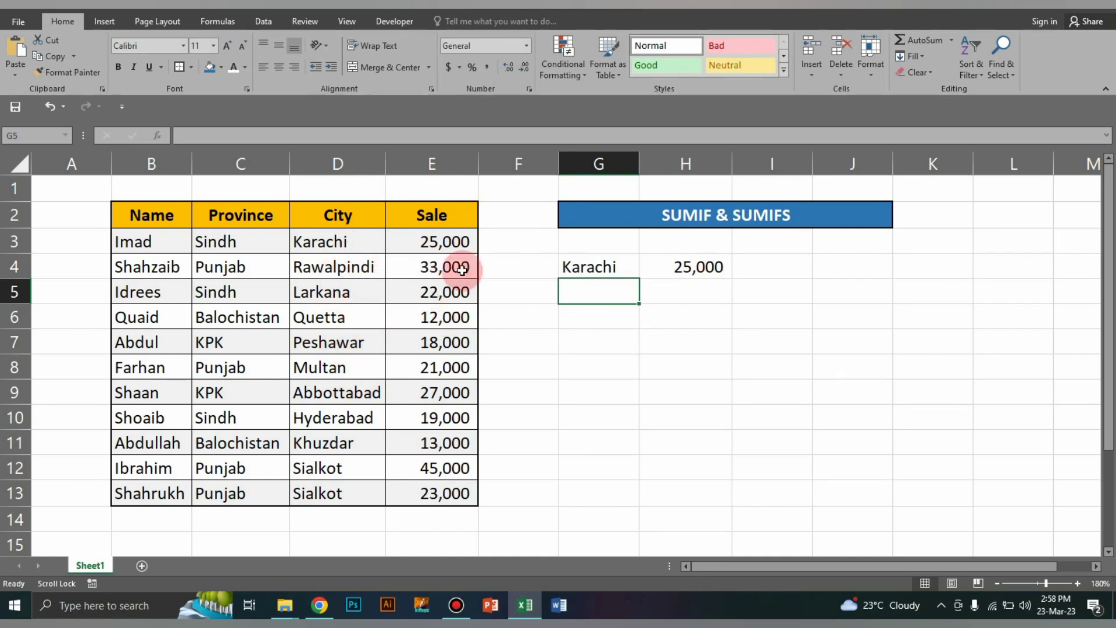
Change the city criterion in G4 to Sialkot and select the Sialkot sales E12:E13 to check their sum
click(595, 265)
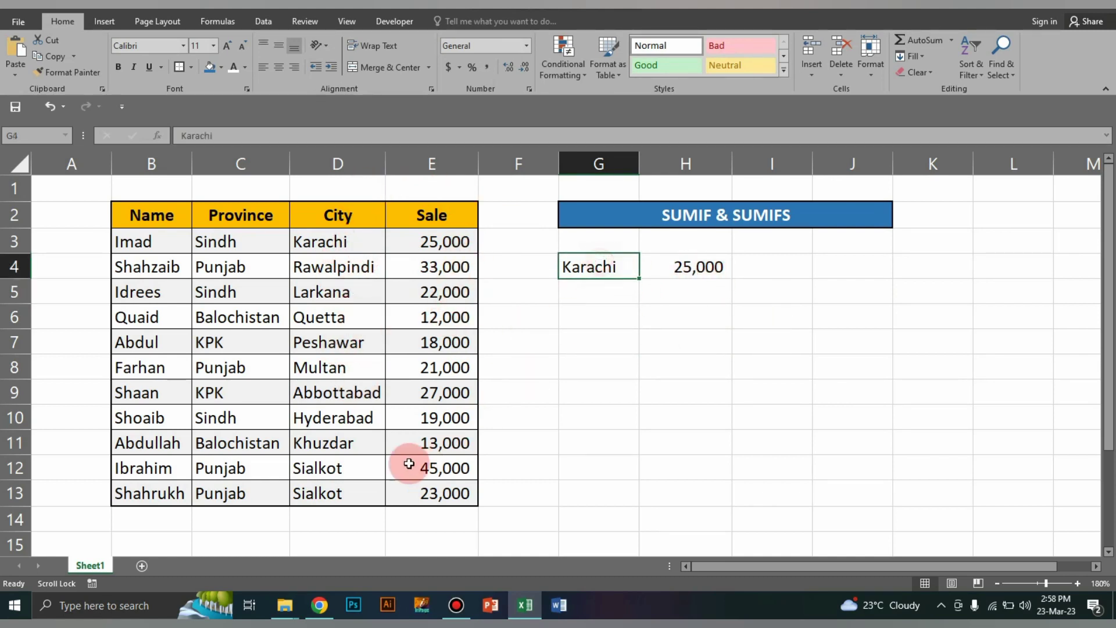
text(Sialkot)
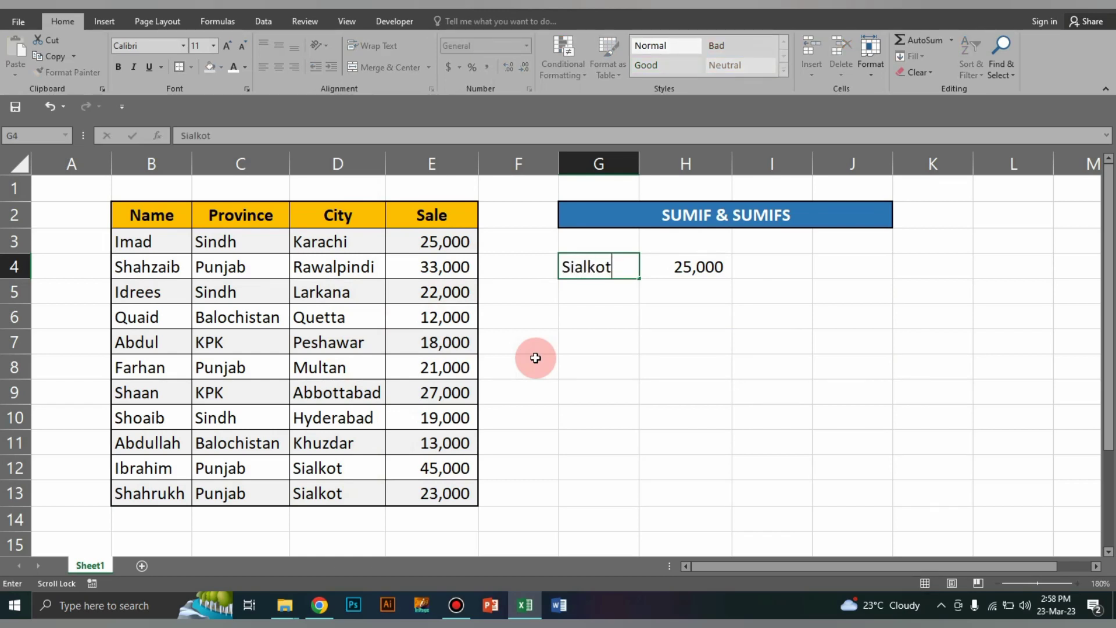
key(Return)
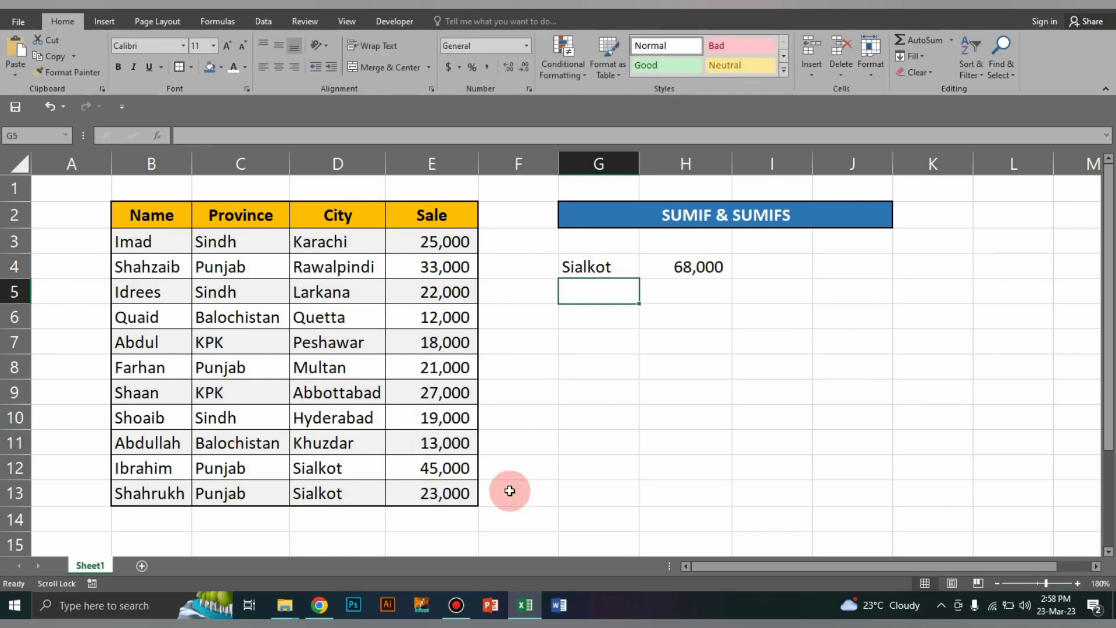
drag(448, 467, 444, 494)
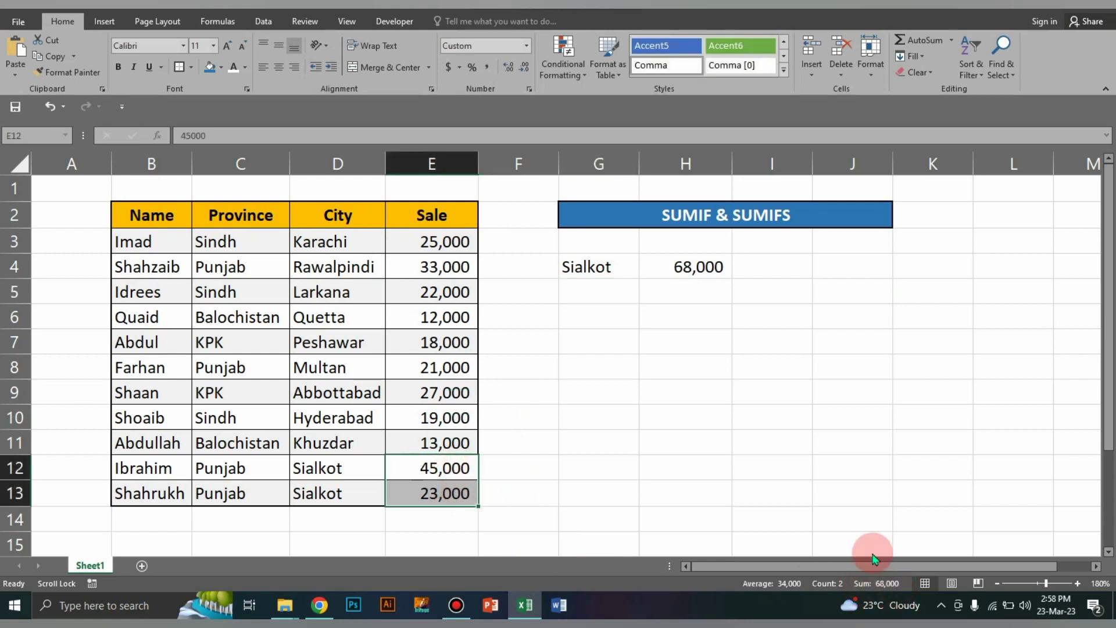
Clear the city criterion in G4 and the SUMIF formula in H4
click(605, 273)
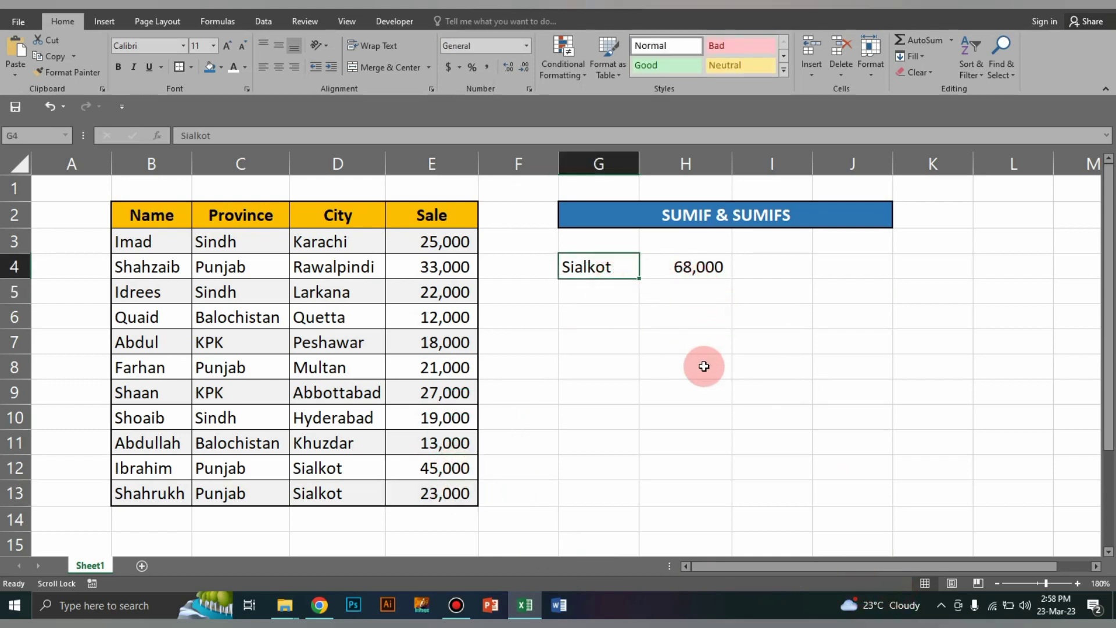
key(BackSpace)
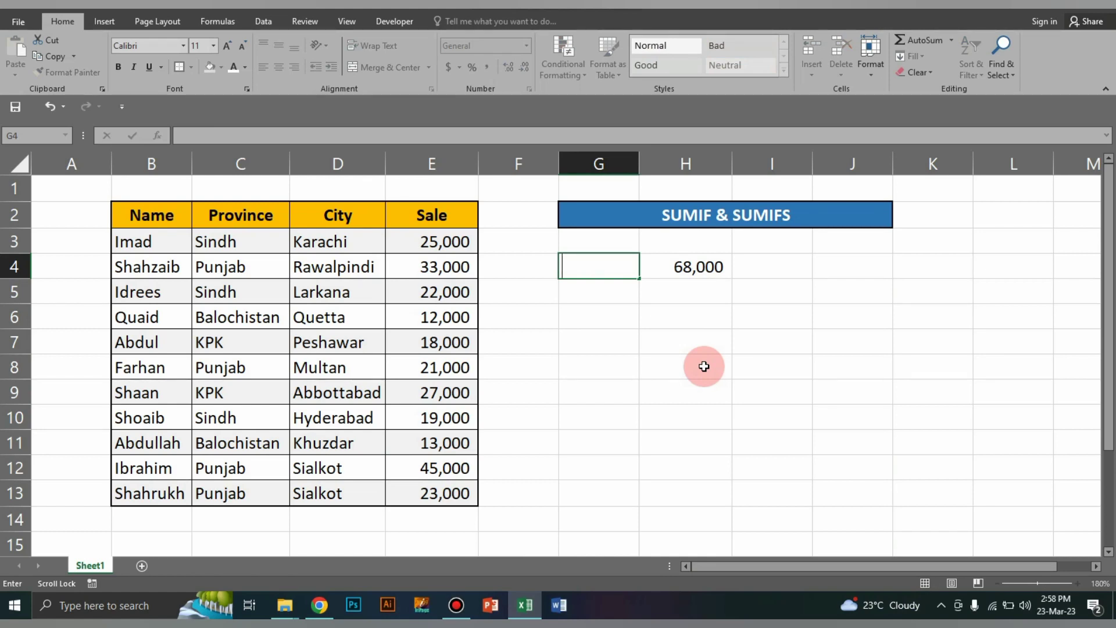
scroll(704, 366, right, 1)
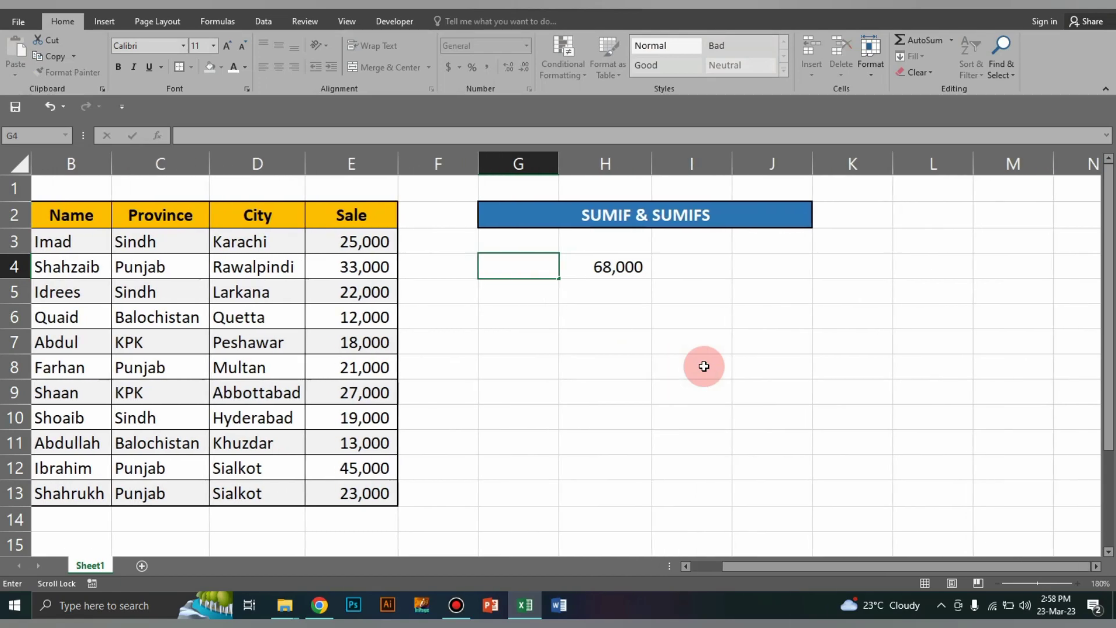
click(704, 566)
click(691, 267)
key(Delete)
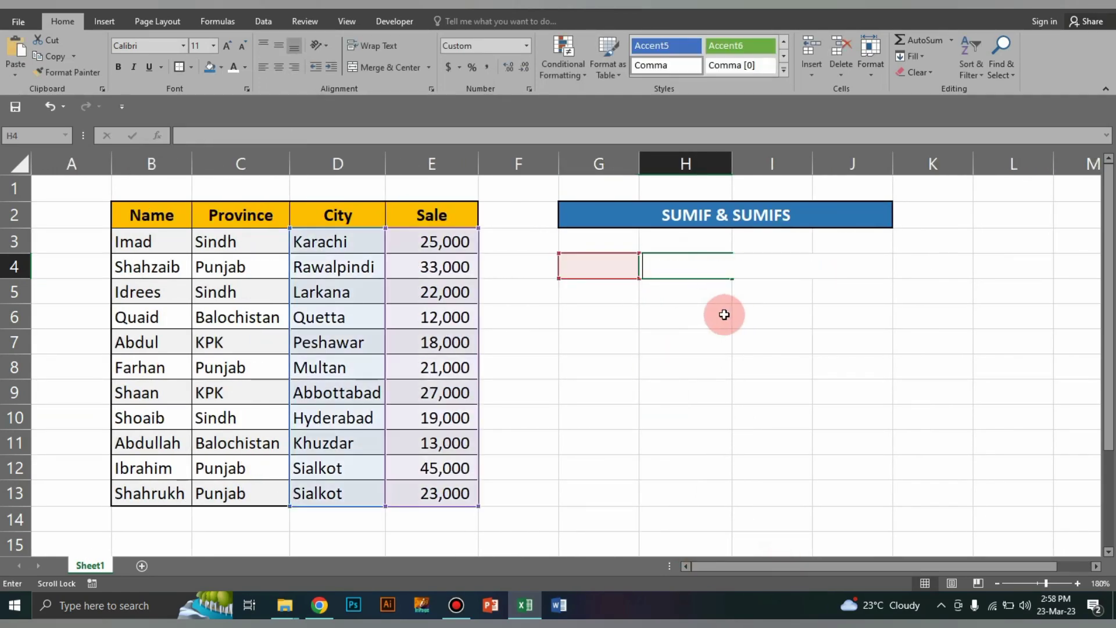
click(760, 360)
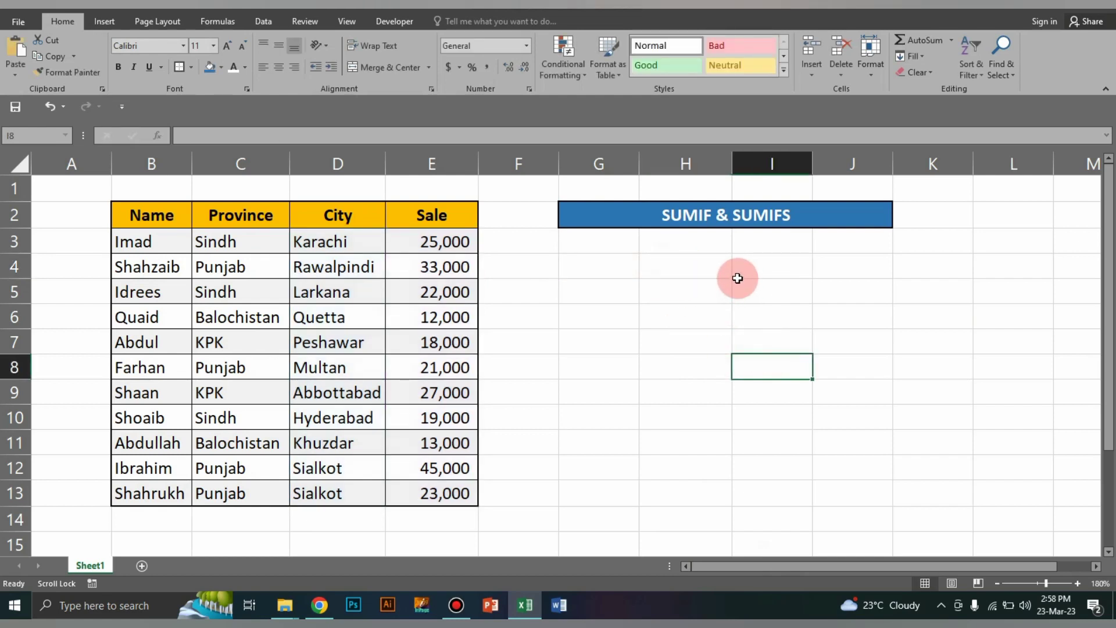
Start a SUMIFS formula in I4 with the Sale values E3:E13 as the sum range
click(787, 271)
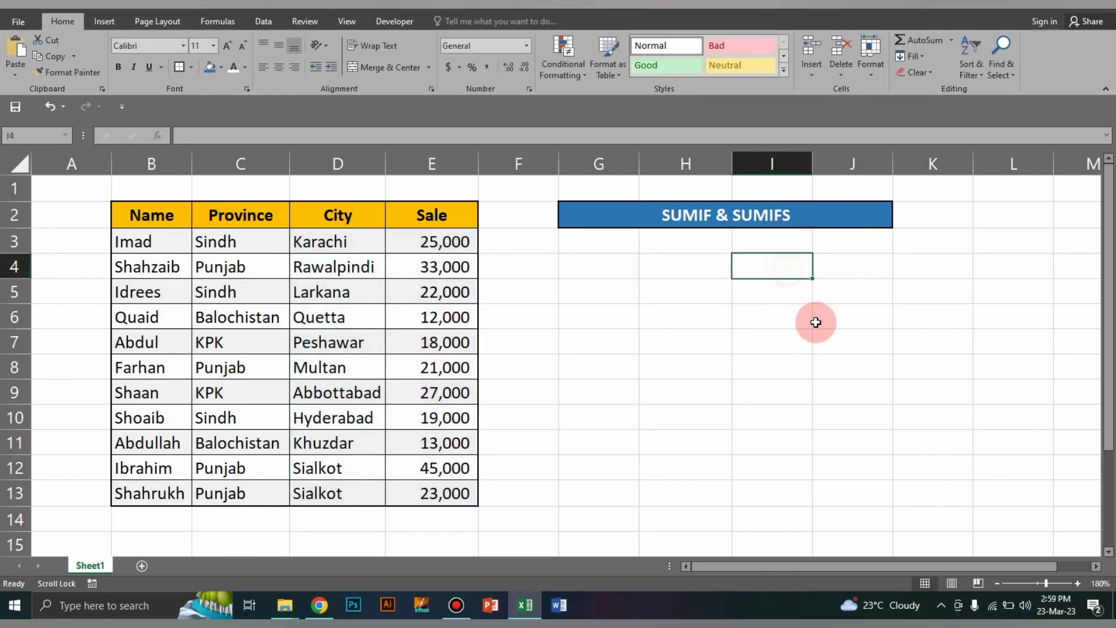
text(=sumif)
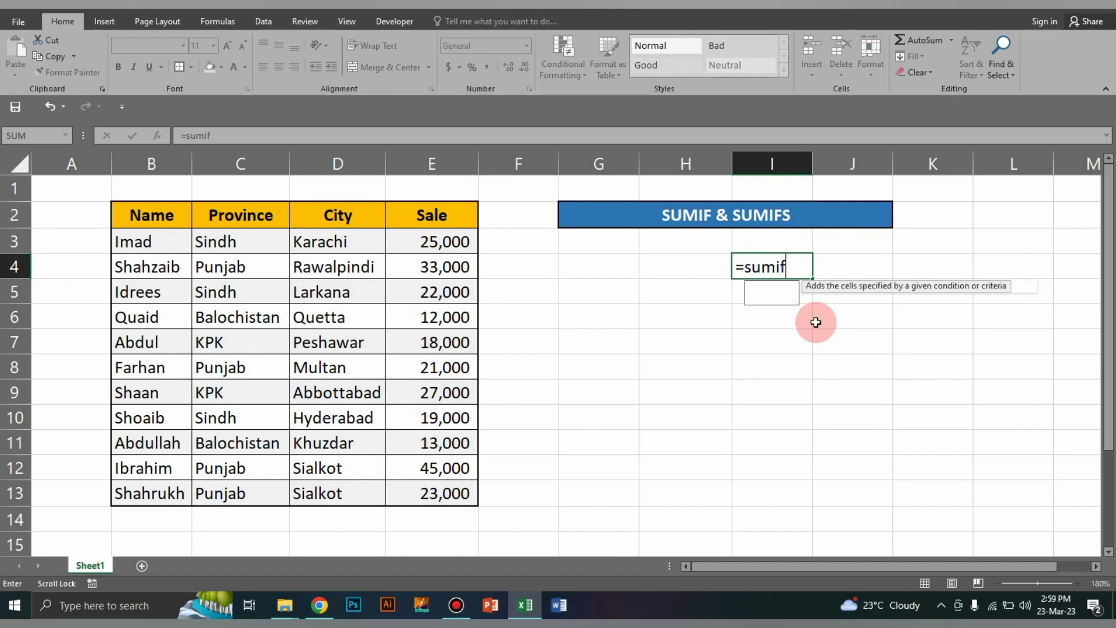
text(s()
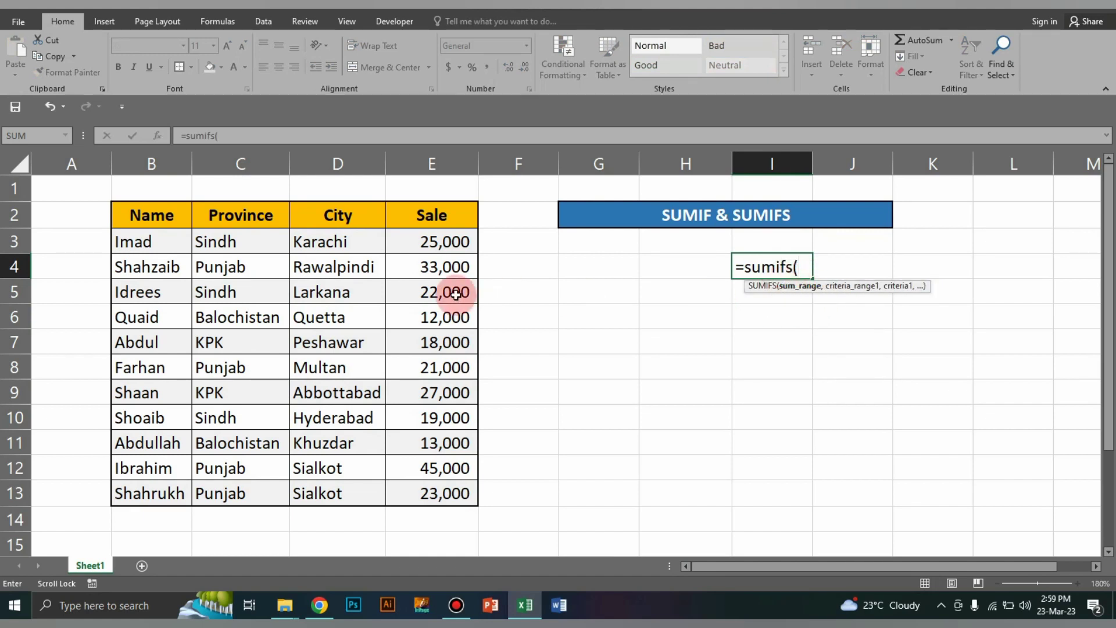
drag(438, 241, 438, 487)
text(,)
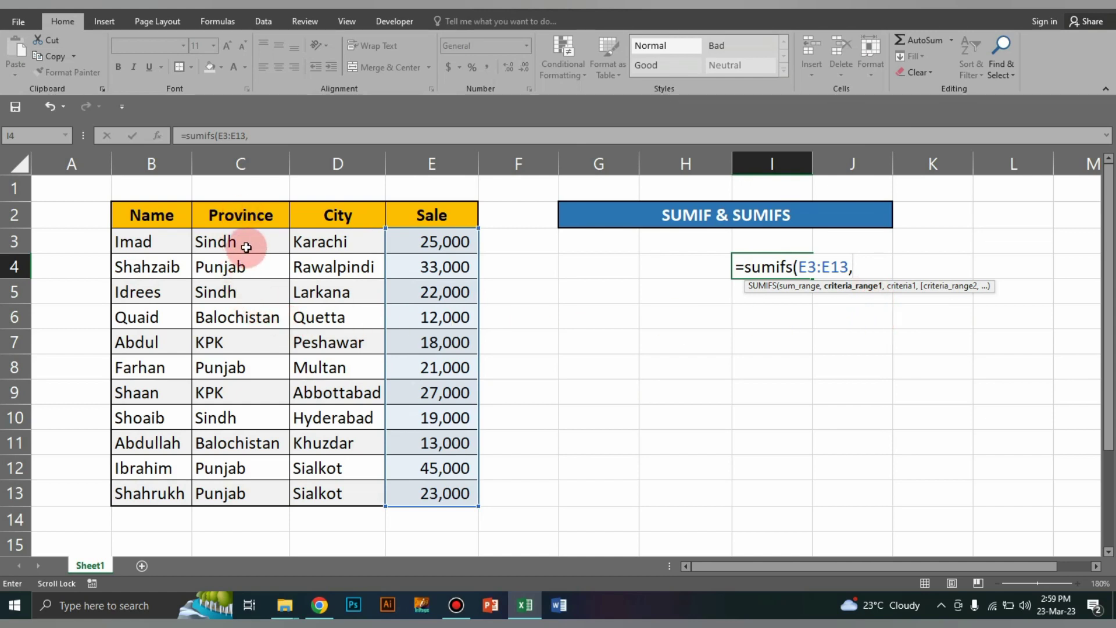
drag(244, 242, 231, 491)
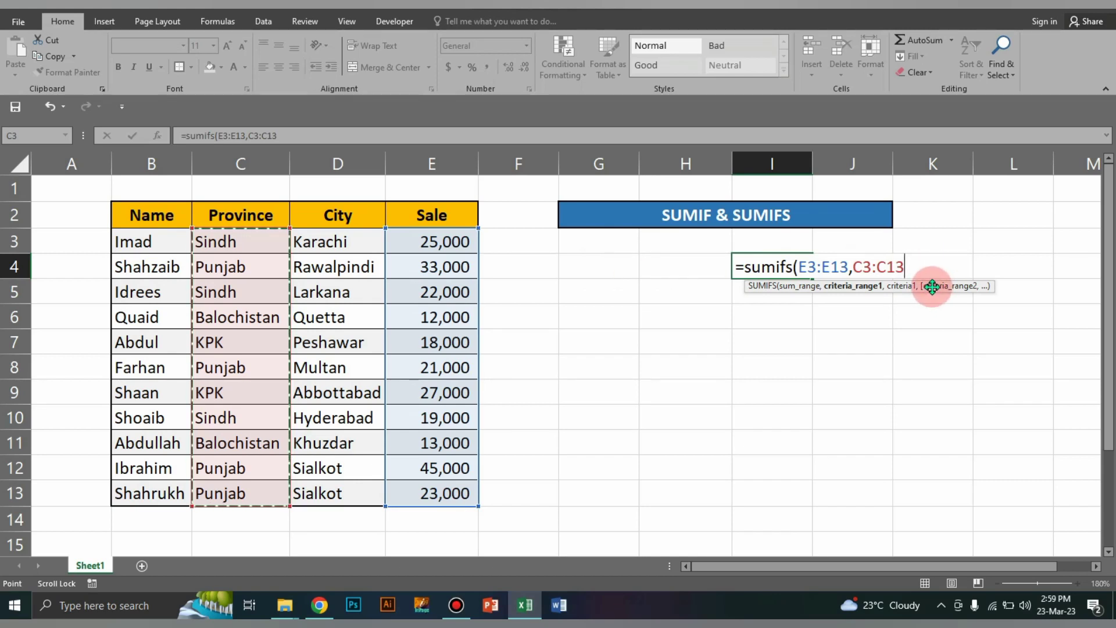
click(606, 267)
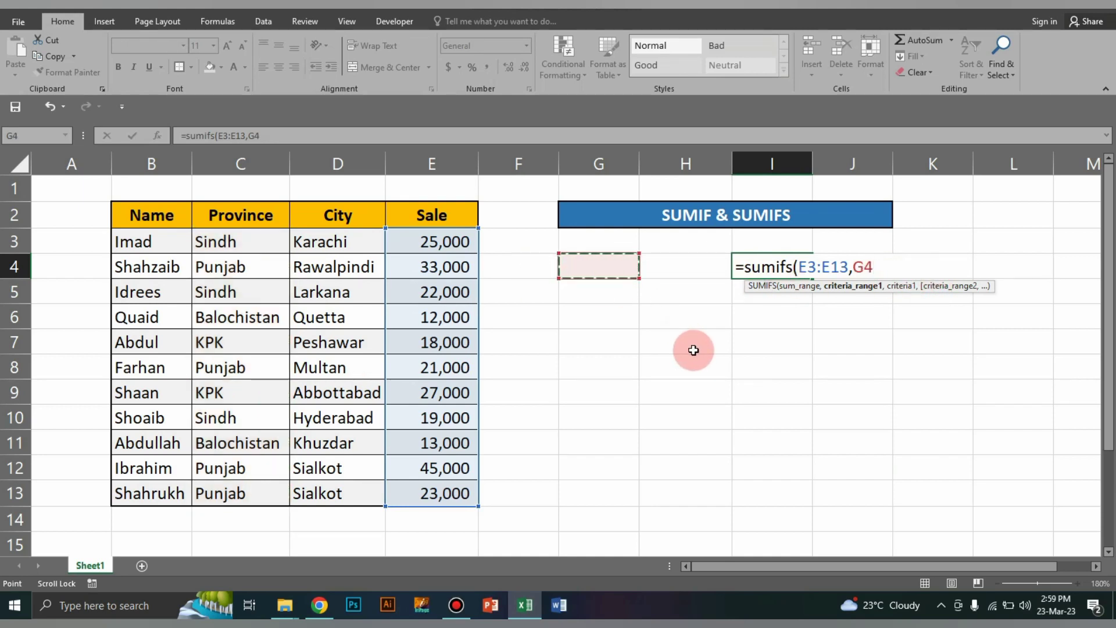
text(,)
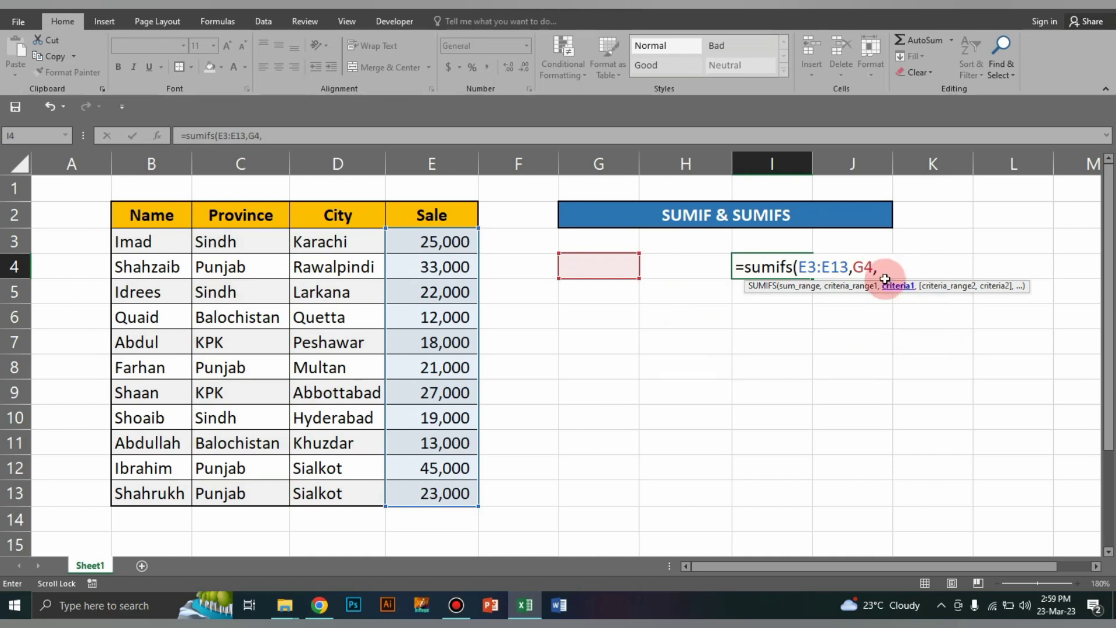
click(855, 265)
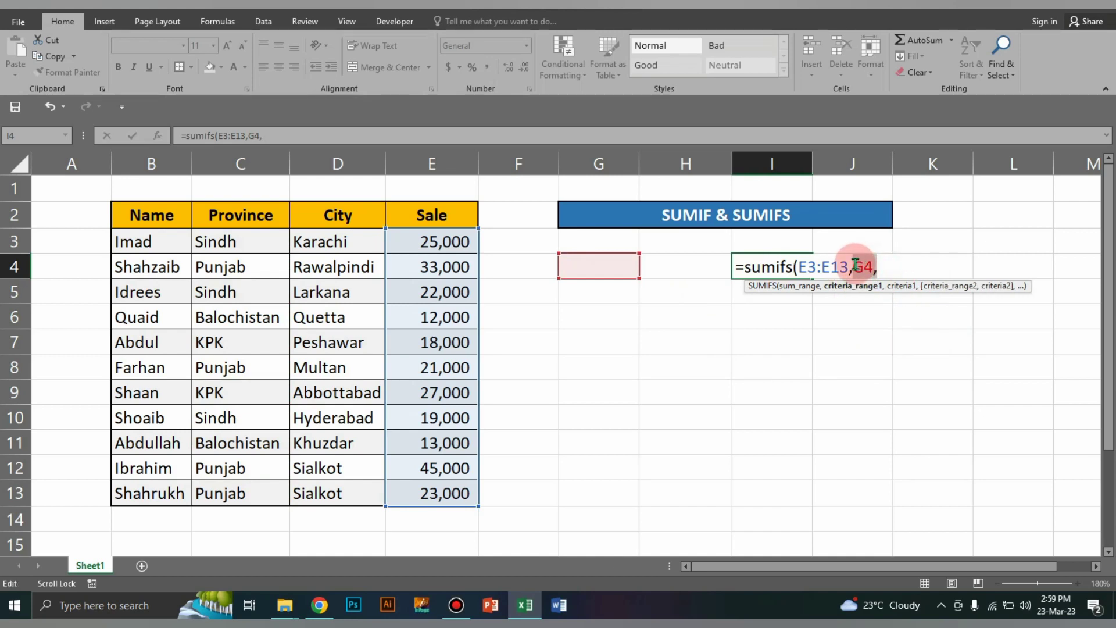
key(Delete)
key(Delete)
key(Delete)
key(BackSpace)
text(,)
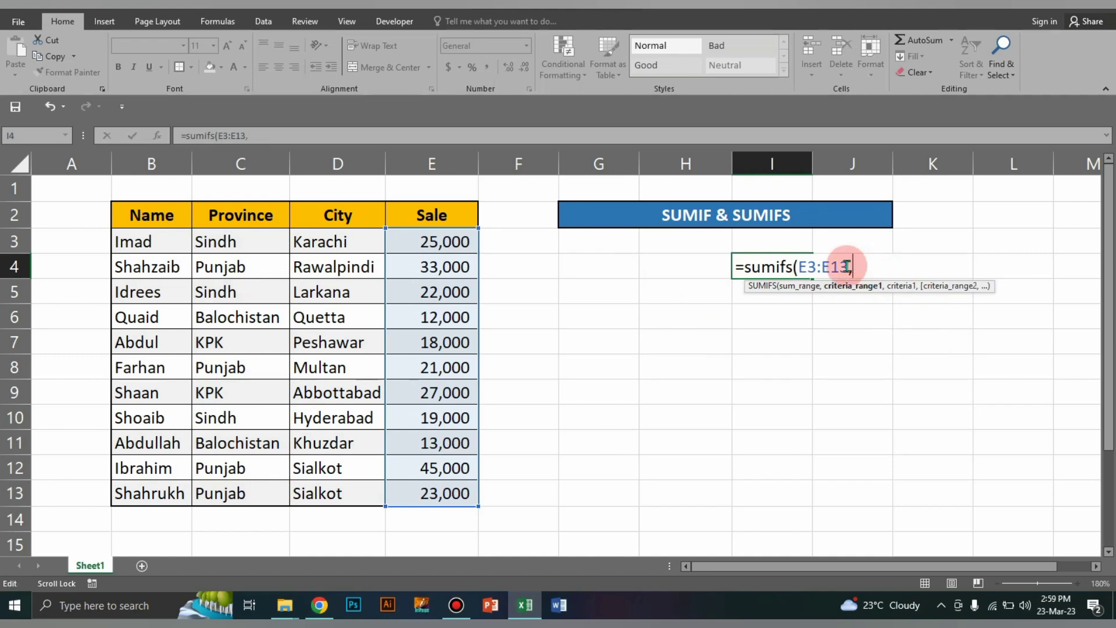
Add the Province cells C3:C13 as the first criteria range of the SUMIFS formula, with G4 as its criterion
drag(229, 254, 226, 490)
text(,)
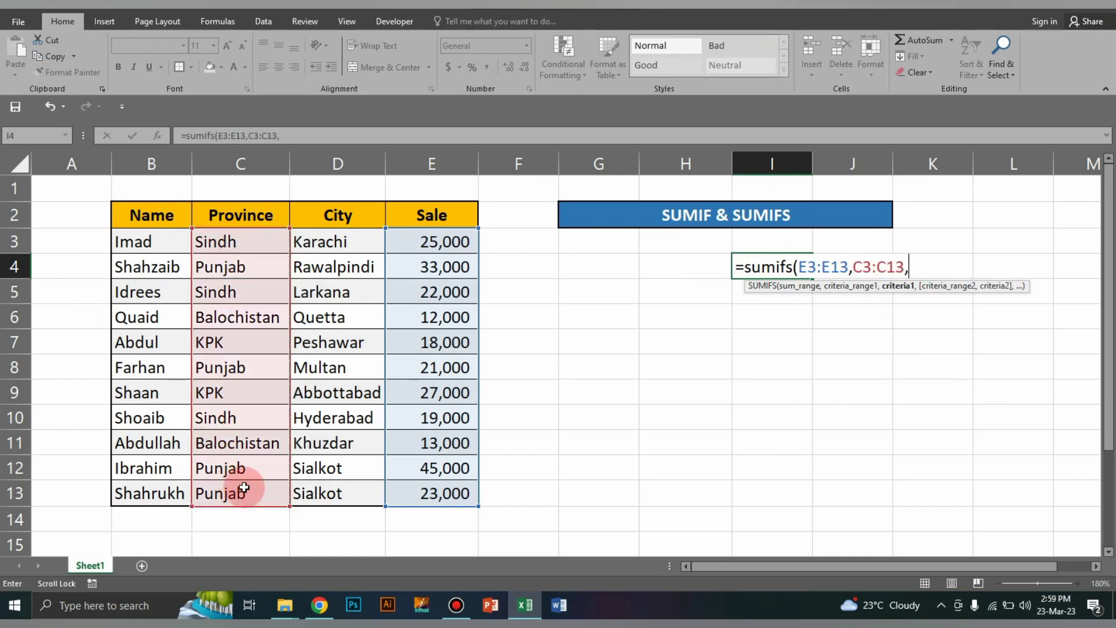
click(598, 266)
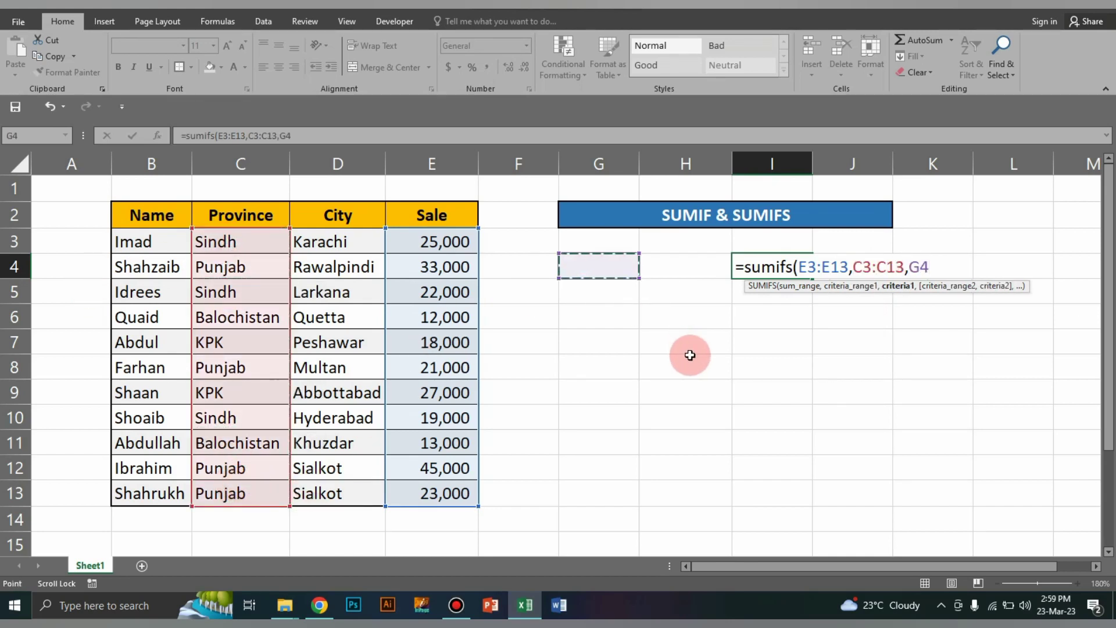
text(,)
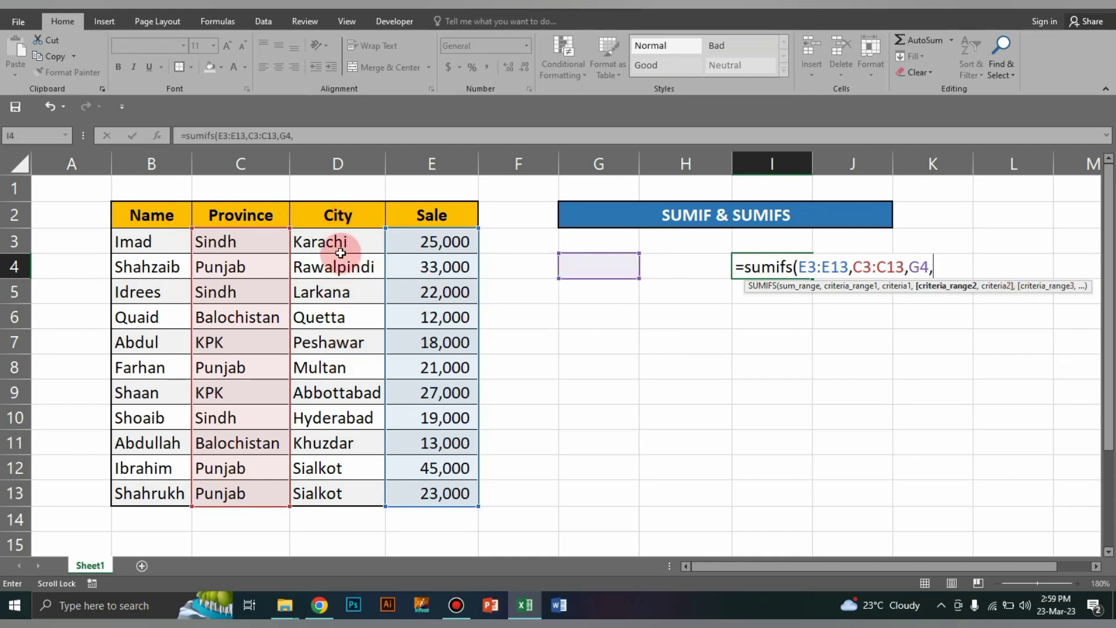
Add the City cells D3:D13 as the second criteria range with H4 as its criterion, and complete the SUMIFS formula
drag(340, 253, 342, 496)
text(,)
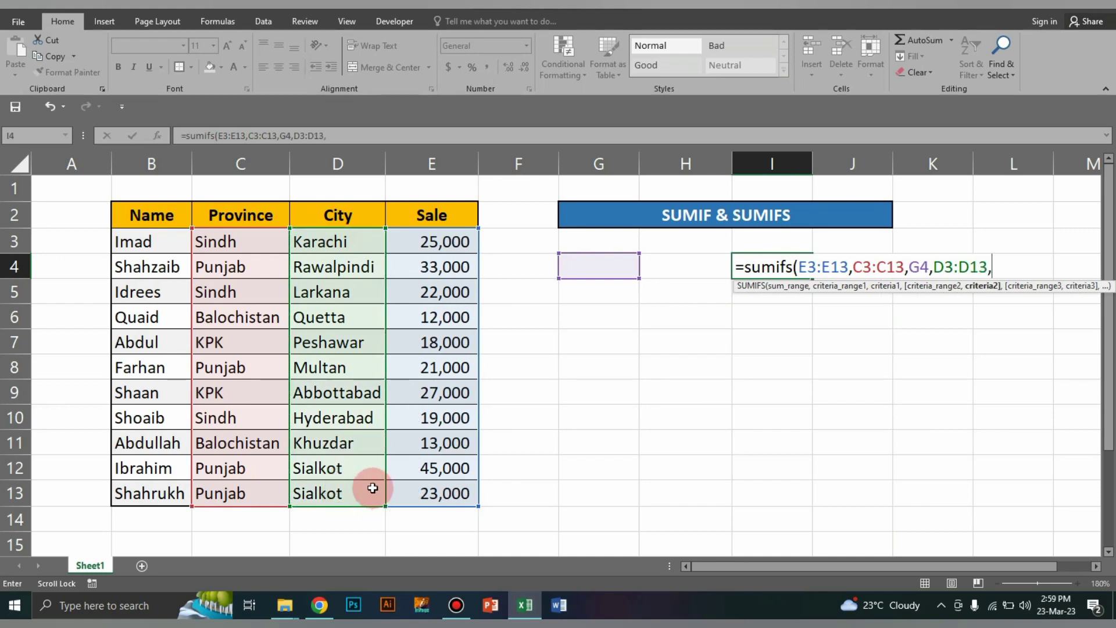
click(687, 266)
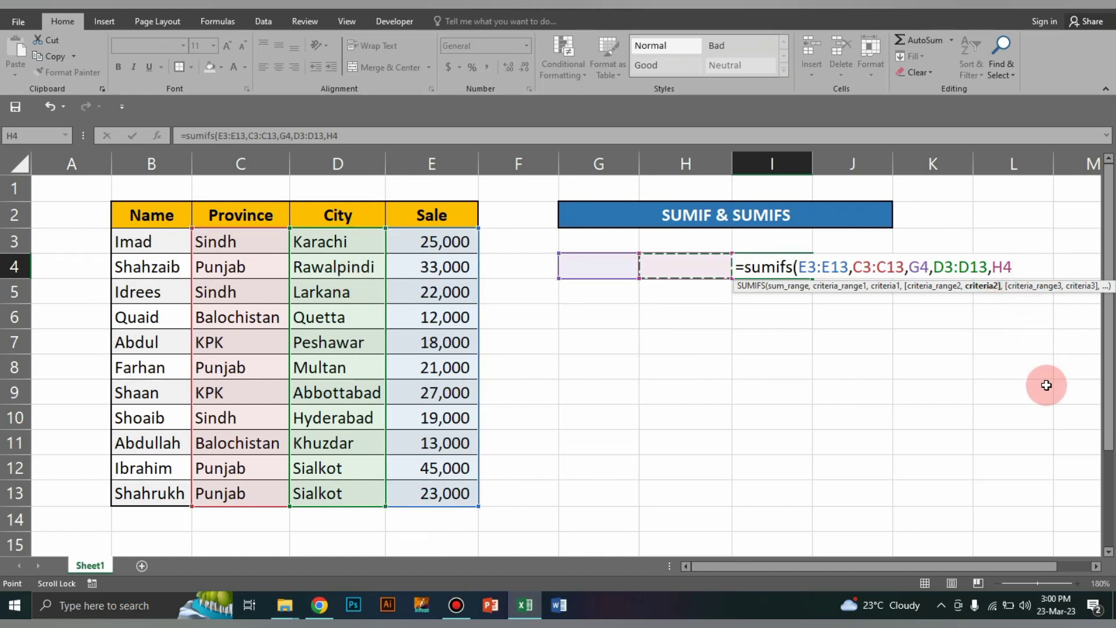
key(Return)
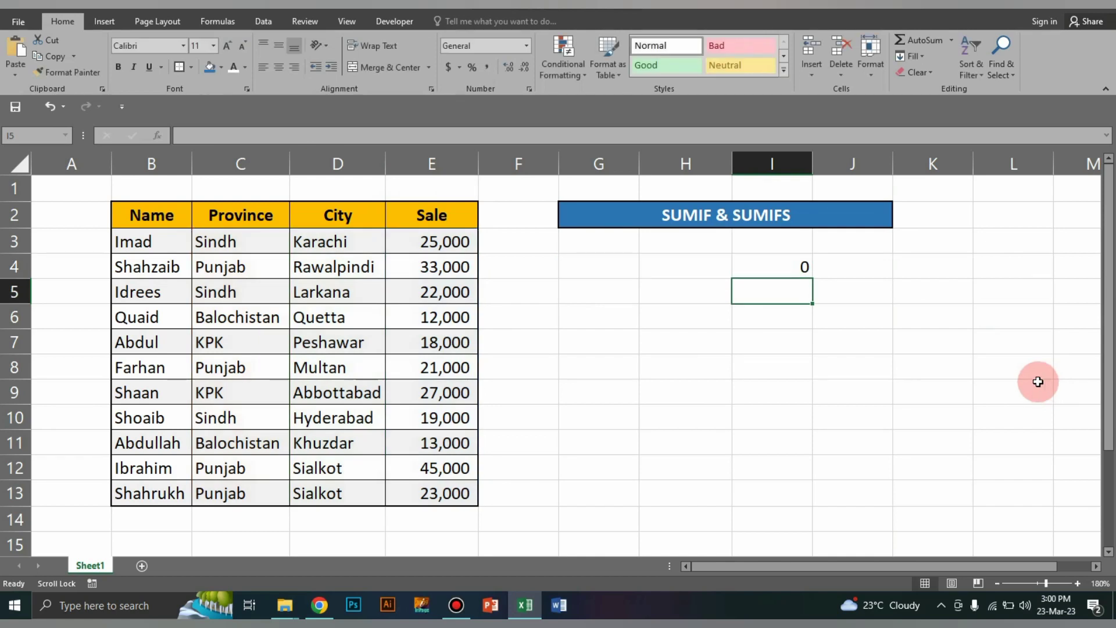
Enter the province Sindh as the first criterion in G4
click(603, 275)
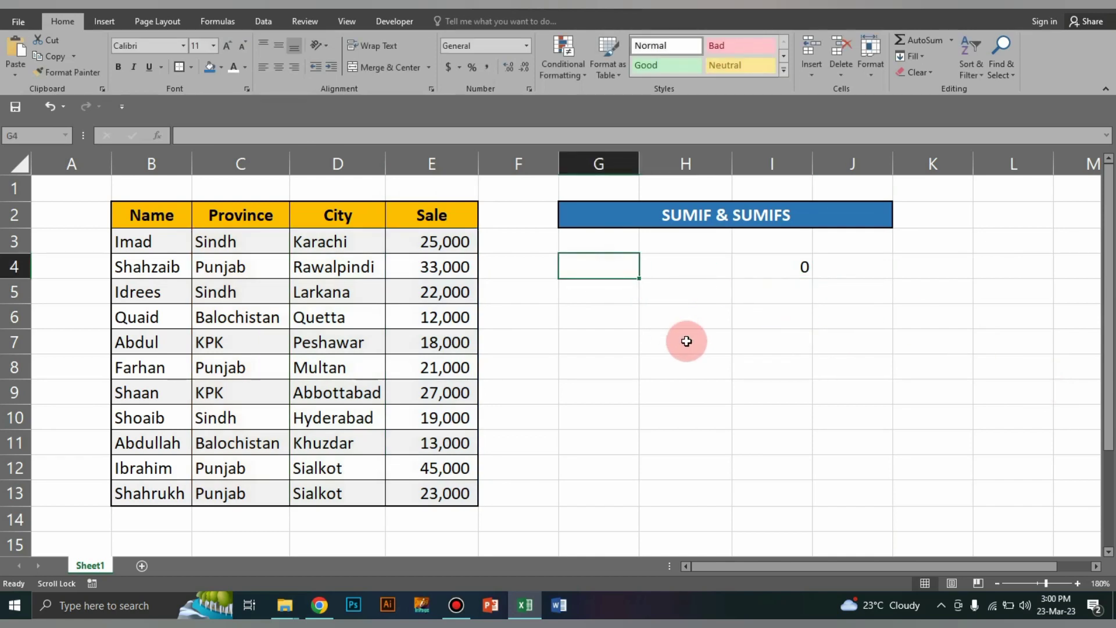
text(Sindh)
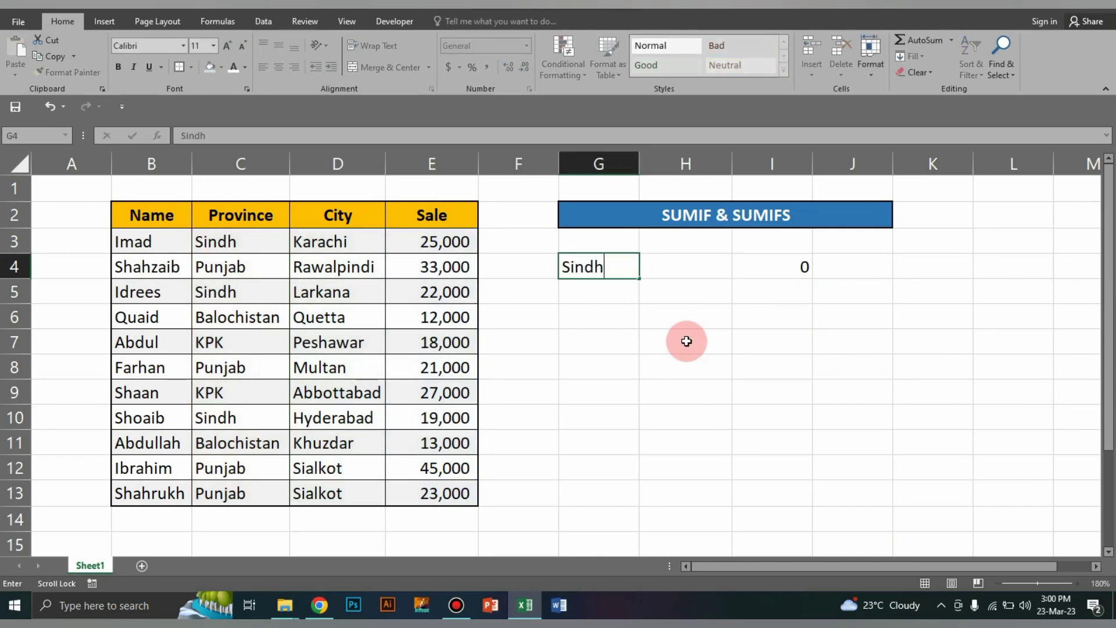
key(Return)
scroll(686, 341, right, 1)
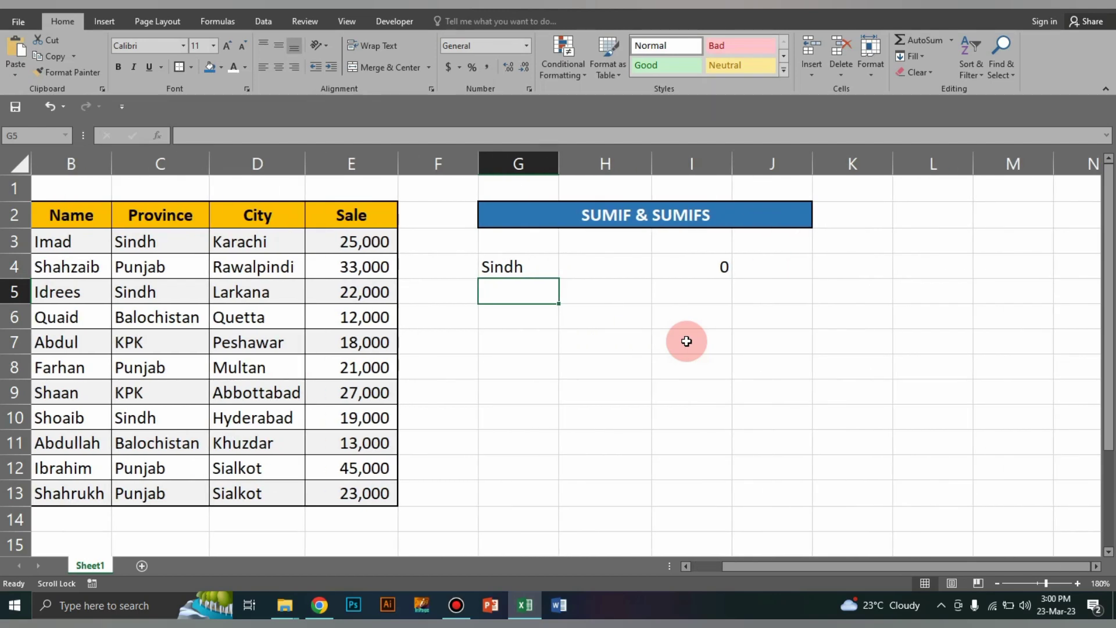
Enter the city Karachi as the second criterion in H4 and select I4 to check the SUMIFS result
scroll(778, 571, left, 1)
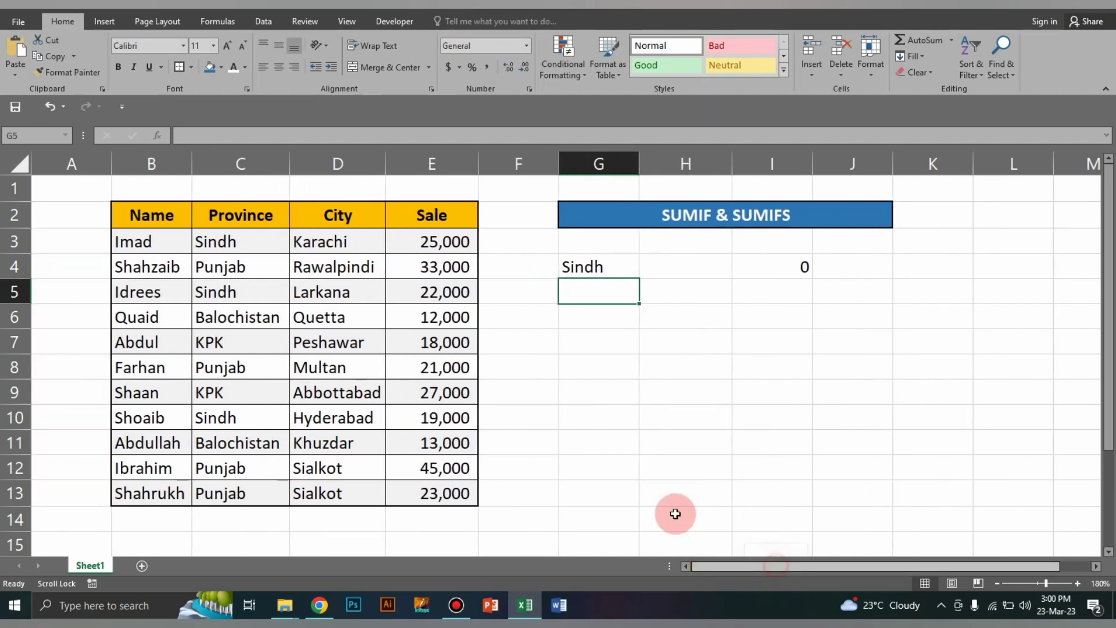
click(708, 266)
text(K)
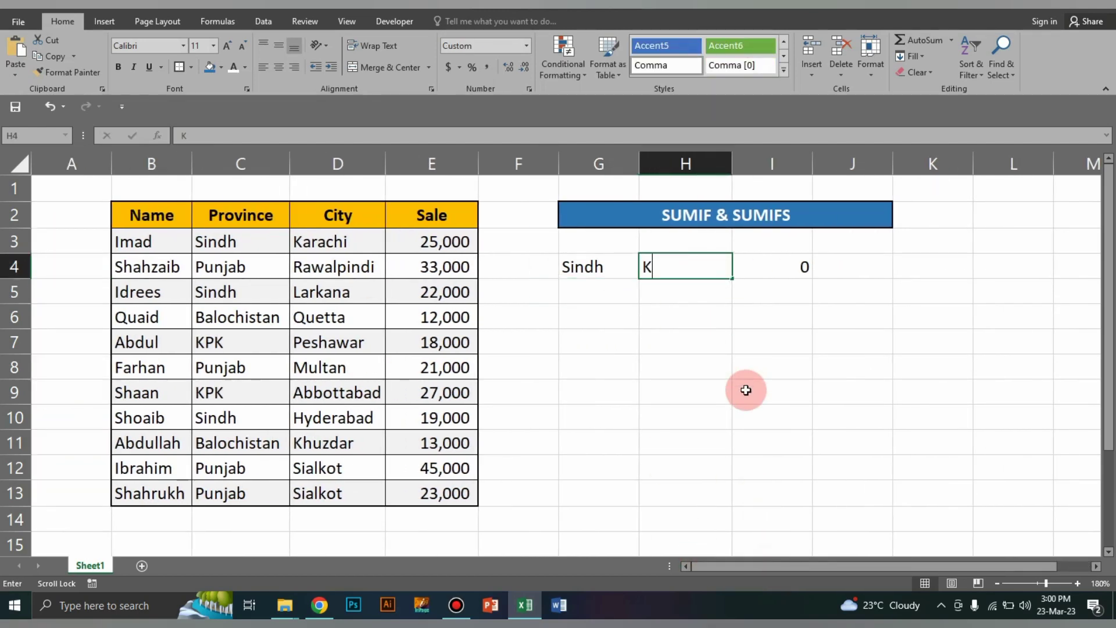
text(arachi)
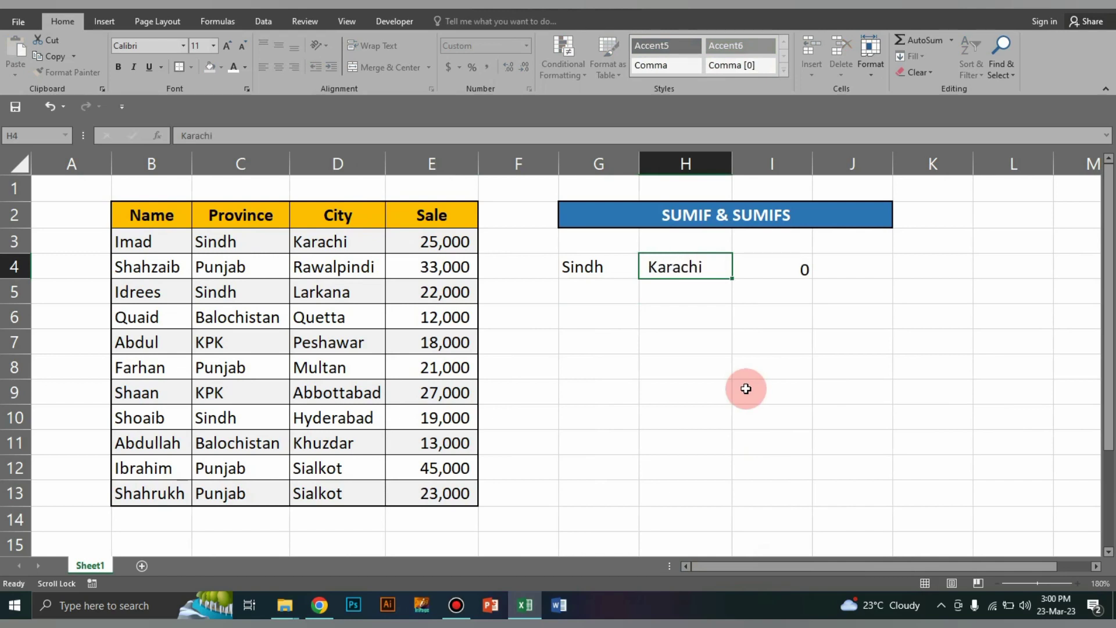
key(Return)
click(785, 266)
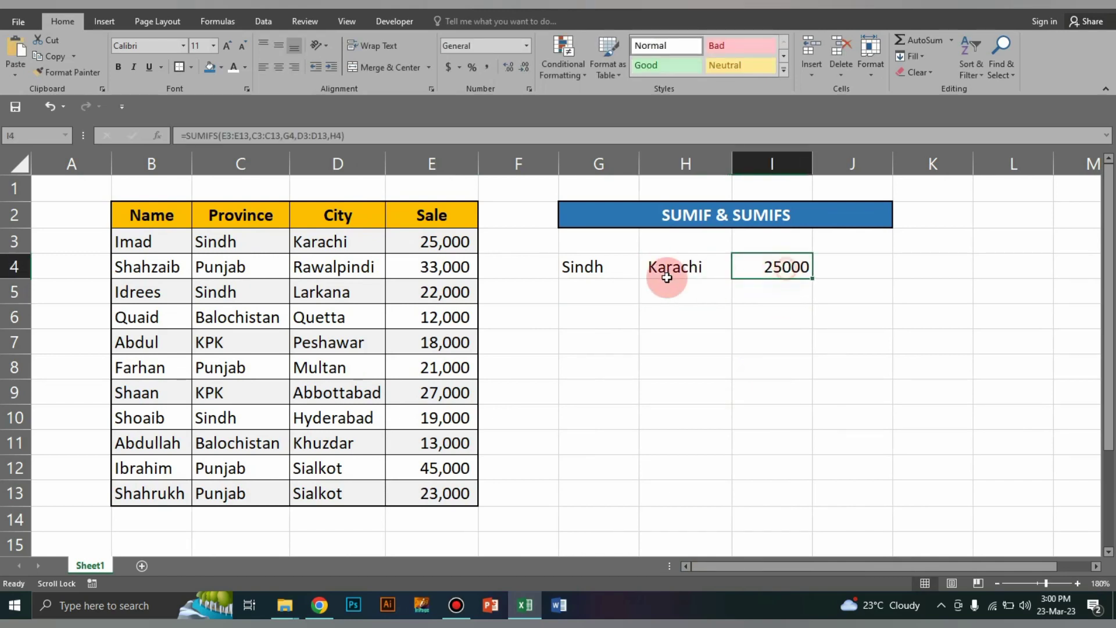
Change the province criterion in G4 to Punjab
click(578, 269)
text(Punmj)
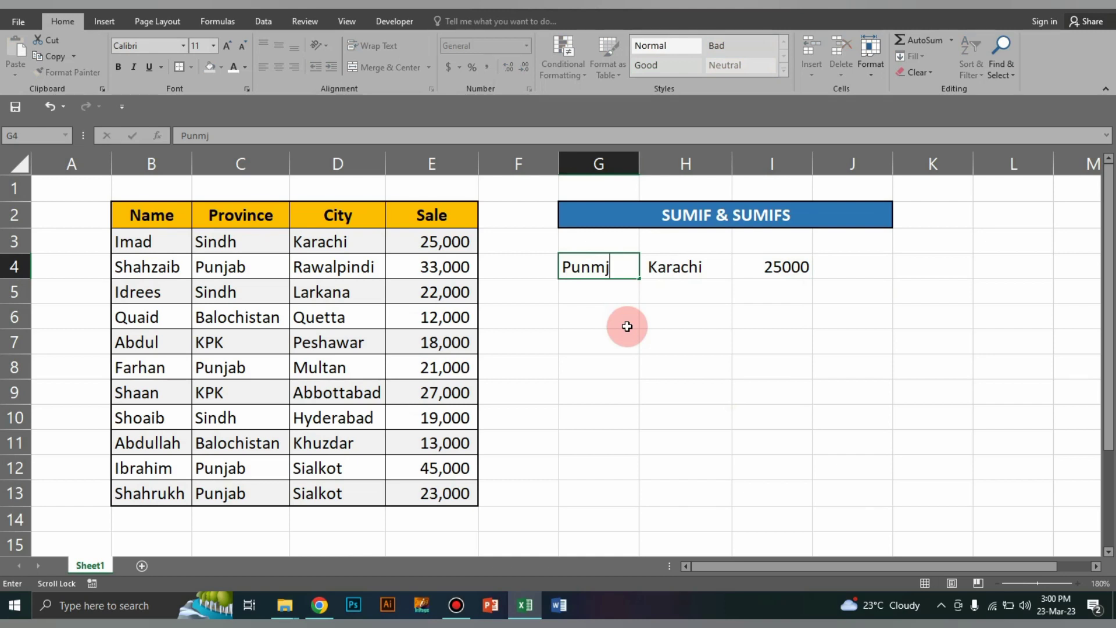
key(Return)
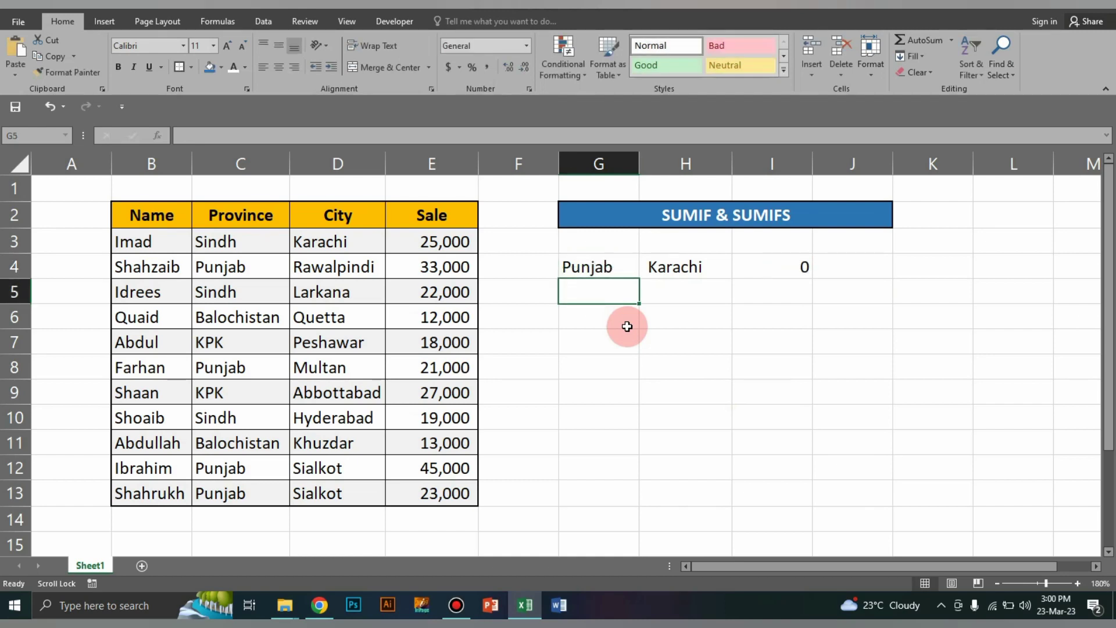
Change the city criterion in H4 to Sialkot and select the matching sales E12:E13 to check their sum
scroll(627, 326, right, 1)
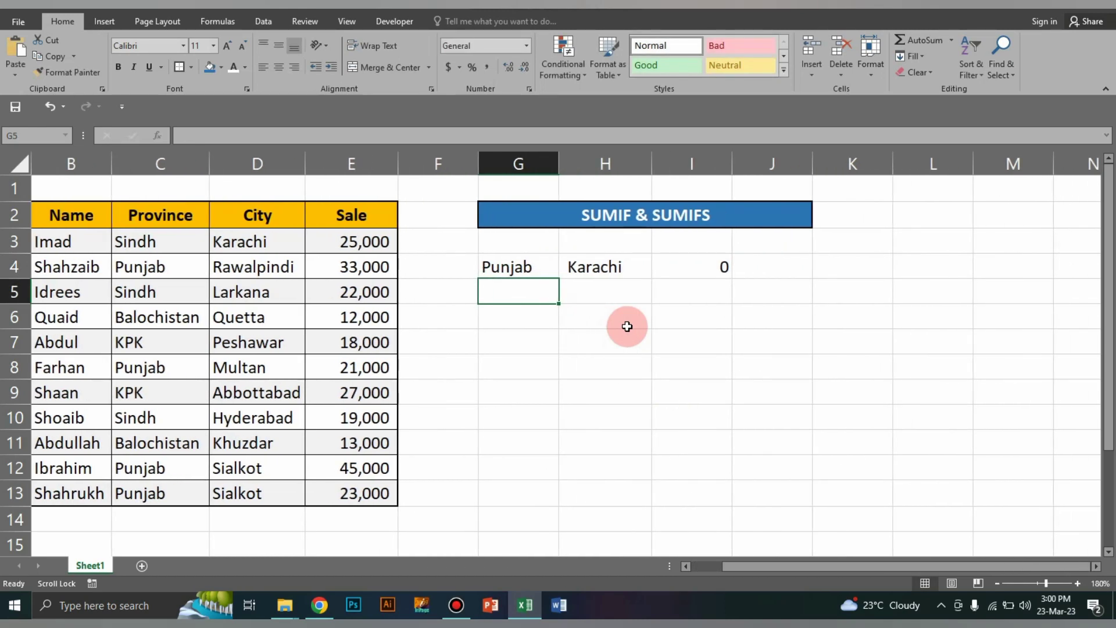
click(616, 273)
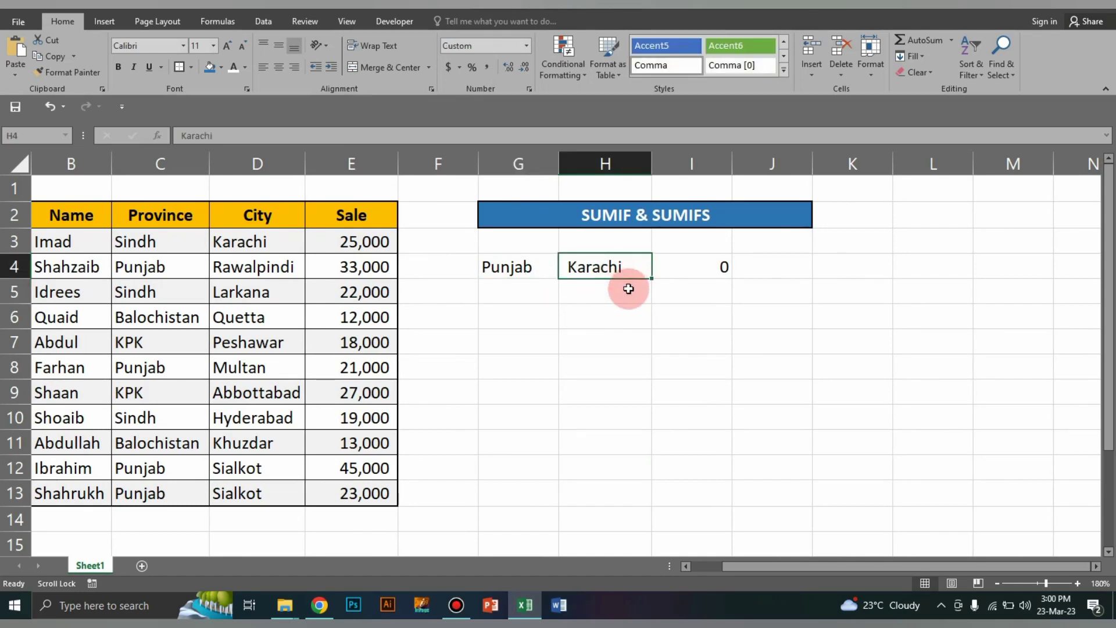
text(Sialkot)
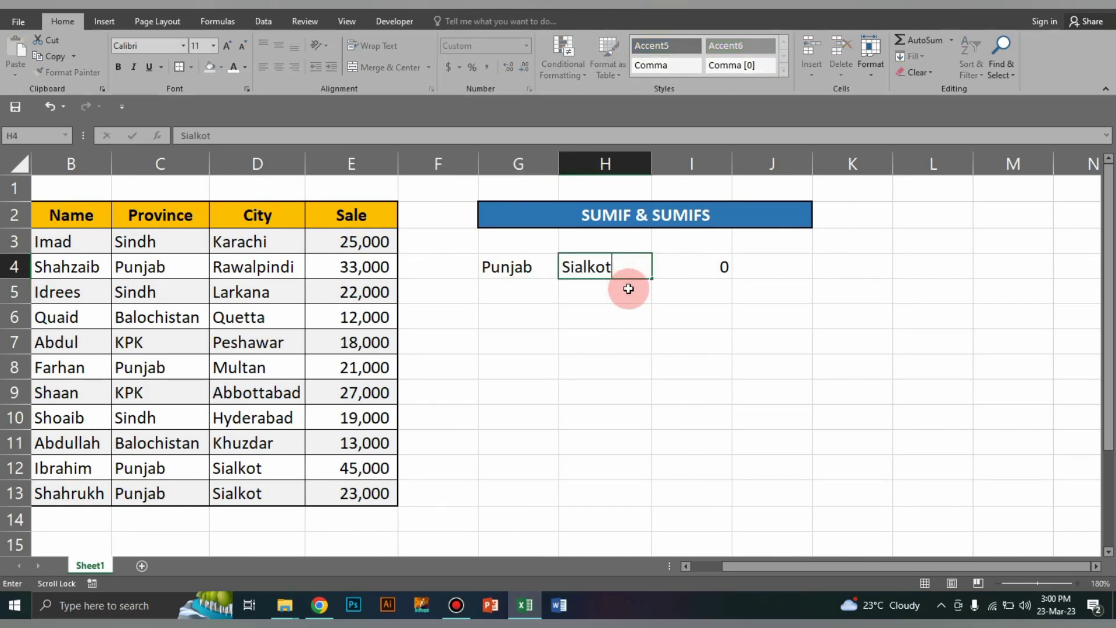
key(Return)
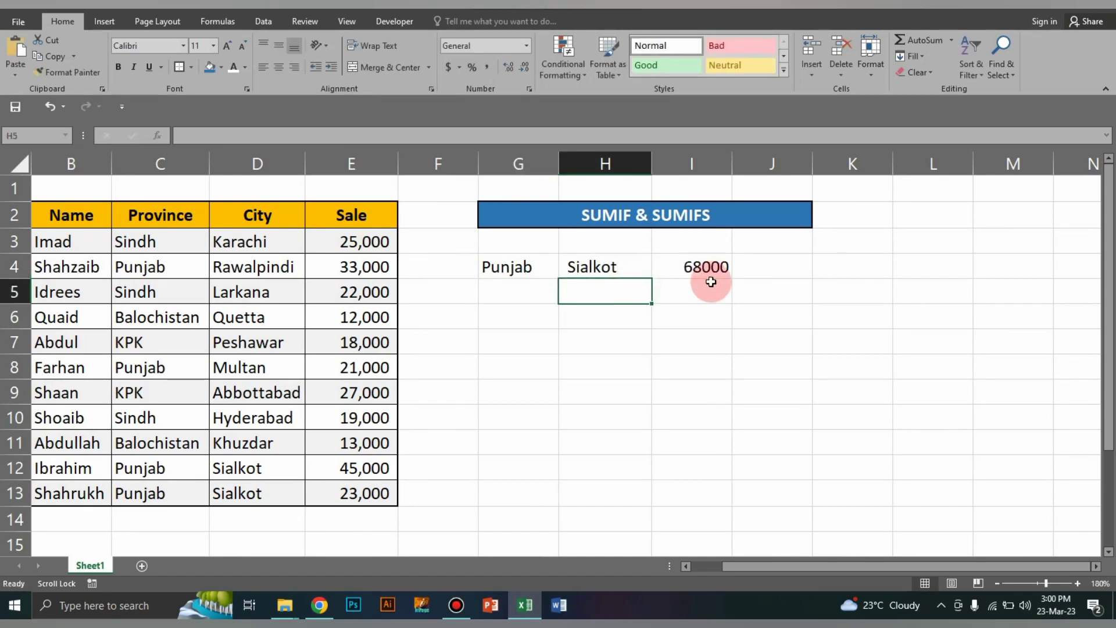
drag(374, 465, 368, 493)
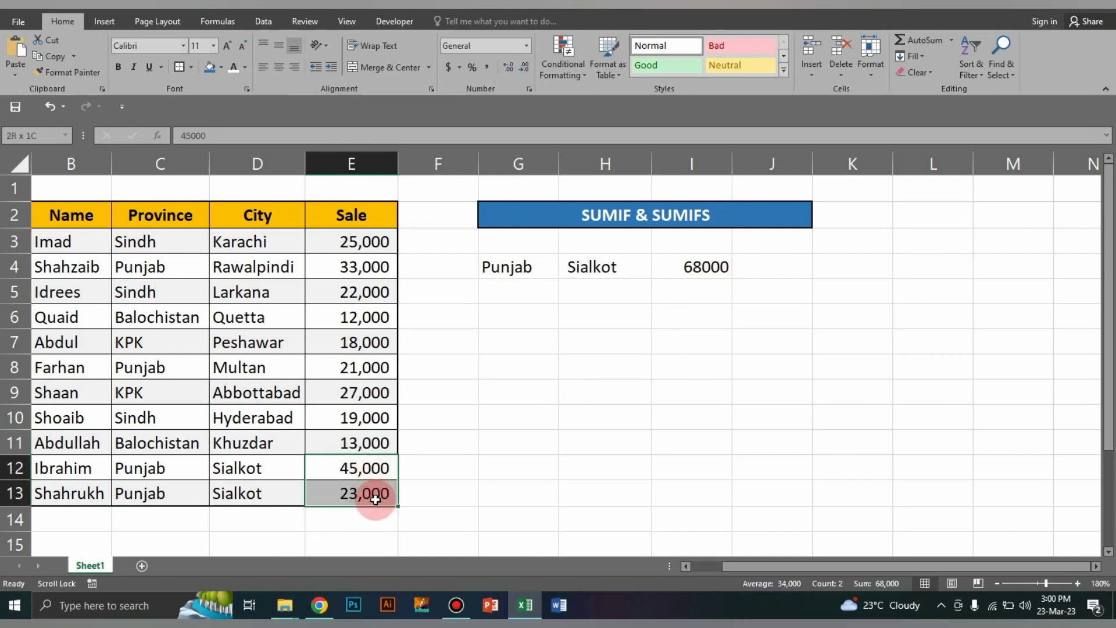
drag(803, 567, 709, 567)
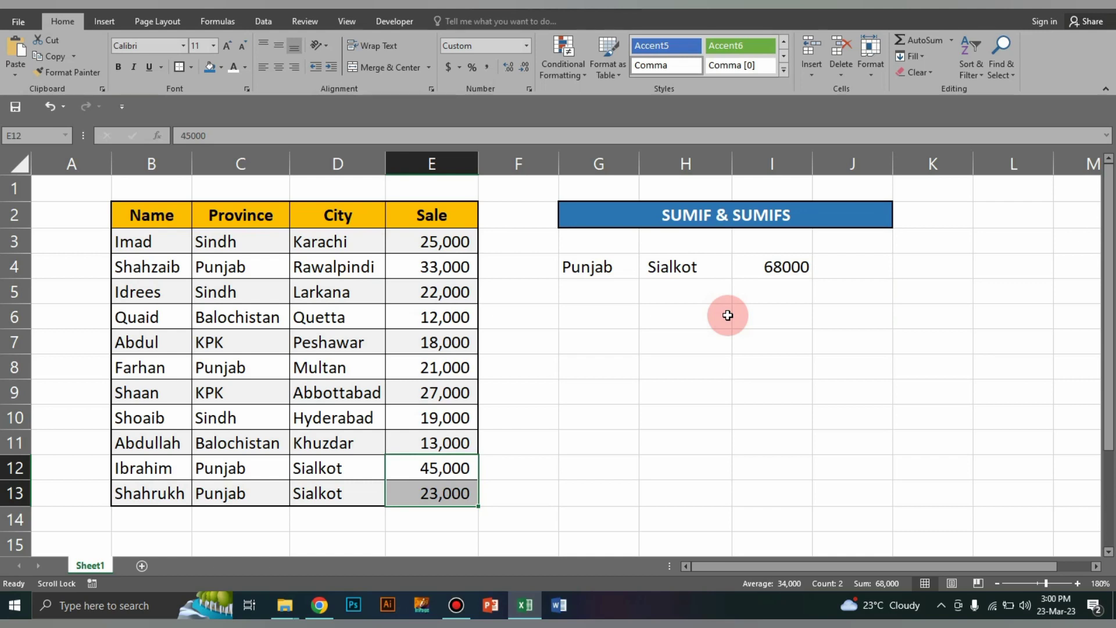
key(alt)
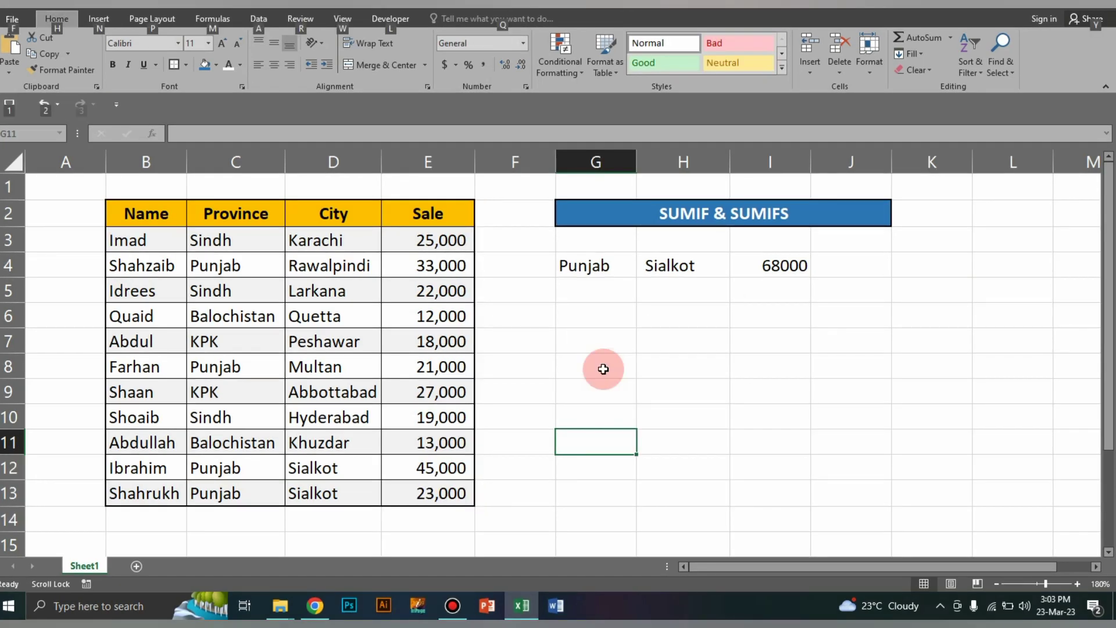